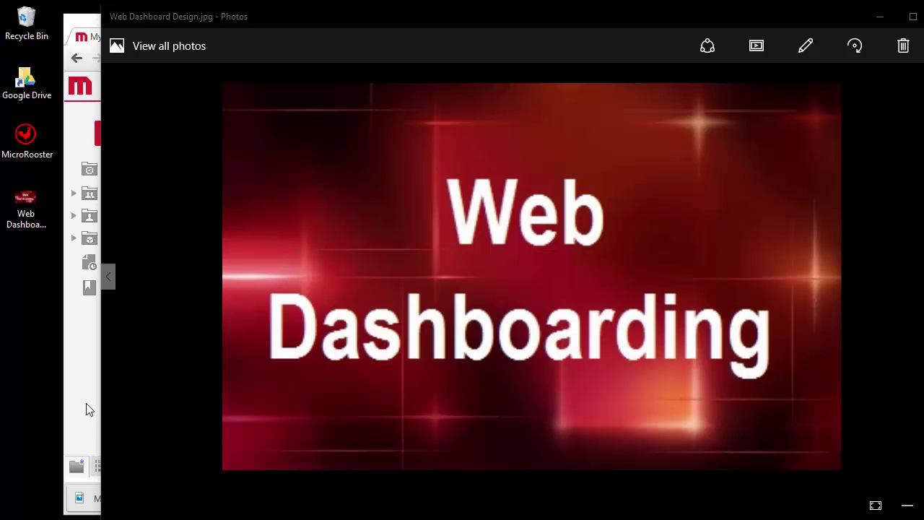
- Bring the MicroStrategy My Reports page in front of the Photos viewer
{"action": "left_click", "coordinate": [61, 406]}
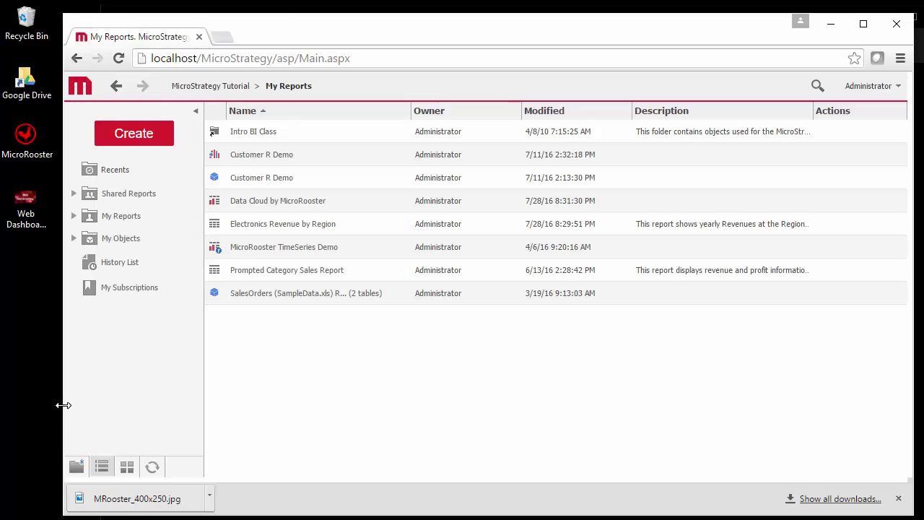
- Create a new document from the 01 Blank Dashboard template
{"action": "left_click", "coordinate": [135, 142]}
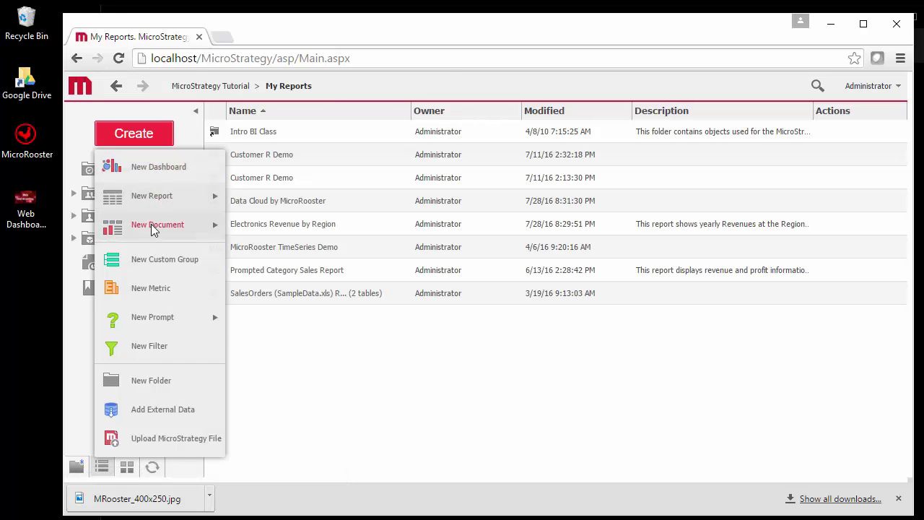
{"action": "mouse_move", "coordinate": [157, 224]}
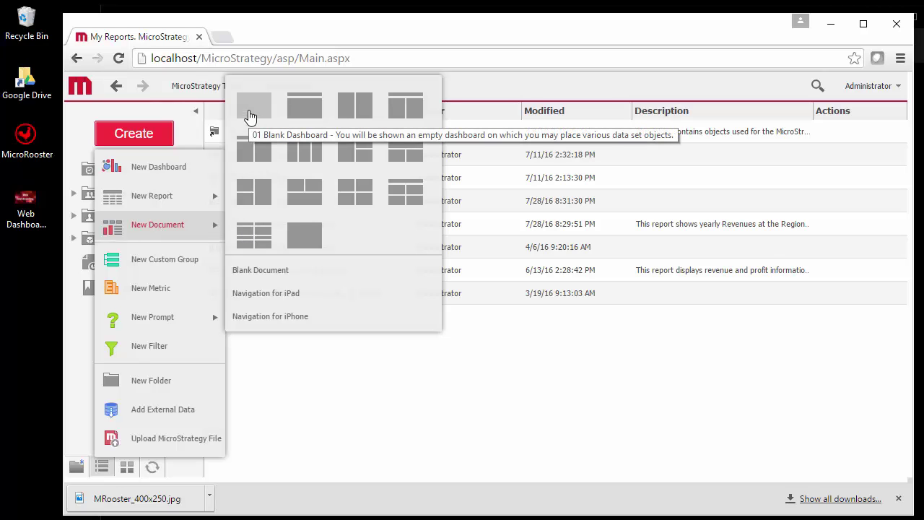
{"action": "left_click", "coordinate": [249, 117]}
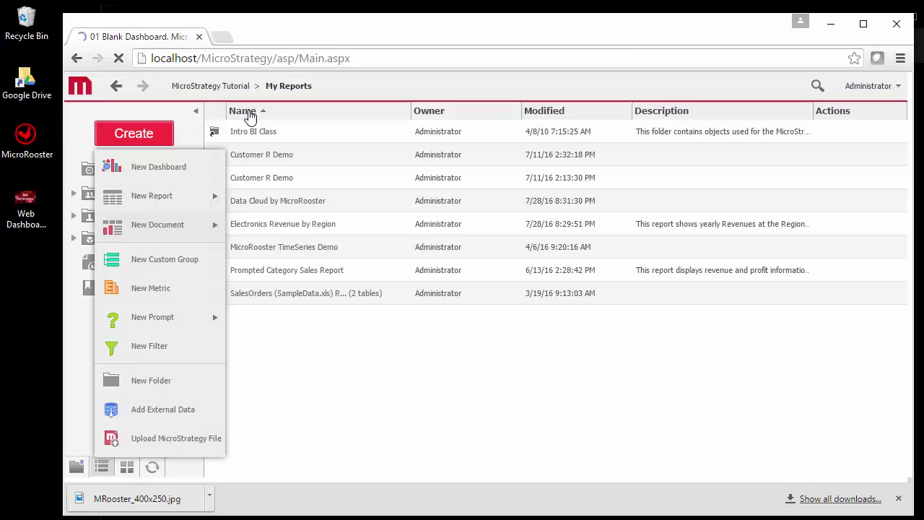
- Show the Document Structure and bring up the actions menu for PanelStack 1
{"action": "left_click", "coordinate": [135, 438]}
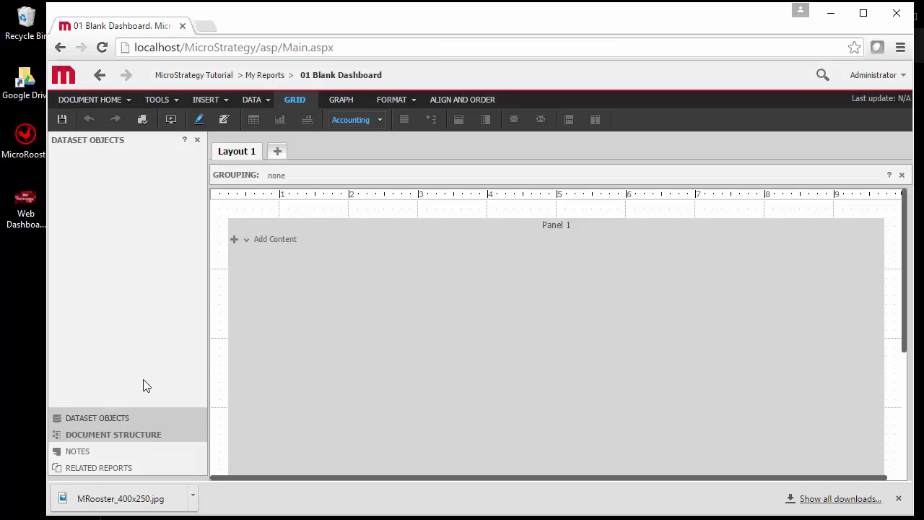
{"action": "left_click", "coordinate": [327, 294]}
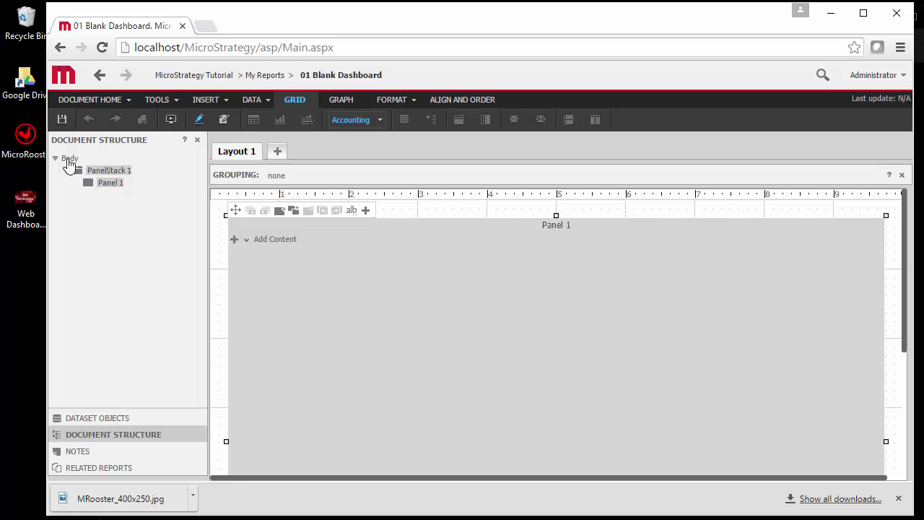
{"action": "right_click", "coordinate": [114, 170]}
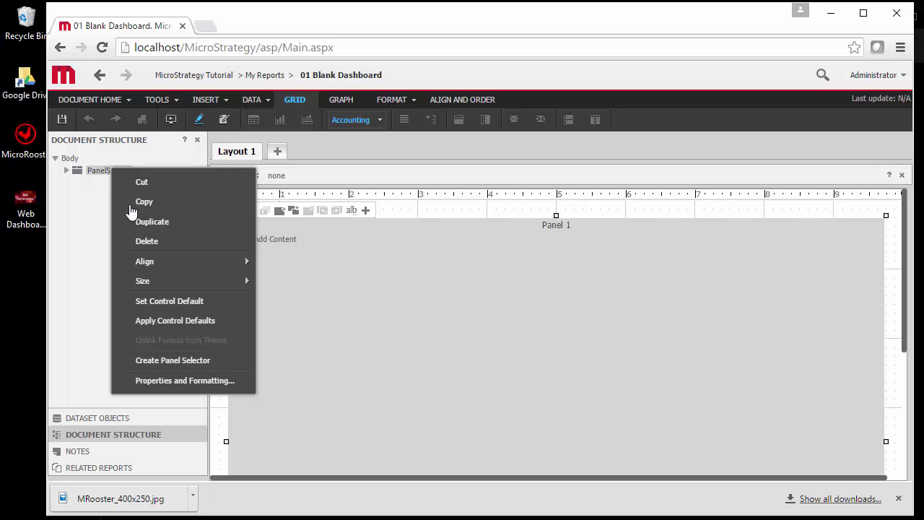
- Set the panel stack's Name to 'My 1st Panel' and its Fill Color to cyan
{"action": "left_click", "coordinate": [189, 380]}
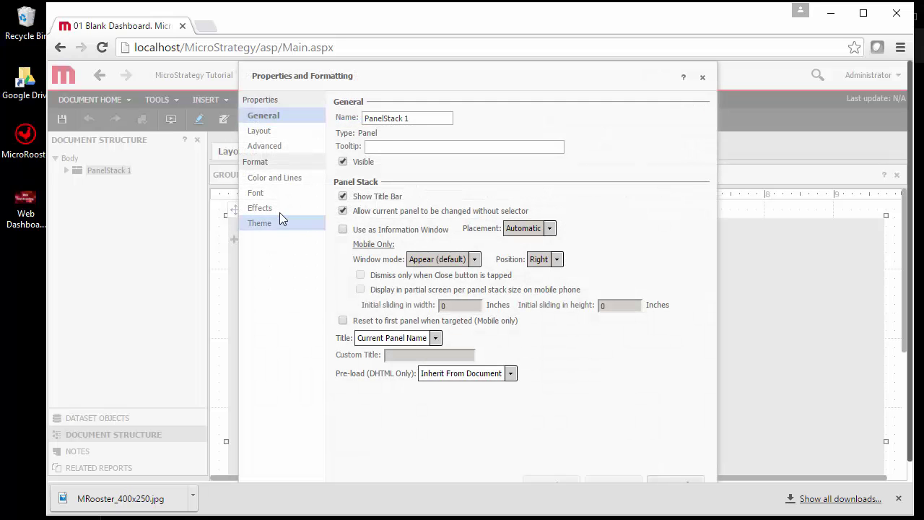
{"action": "left_click_drag", "start_coordinate": [422, 117], "coordinate": [358, 119]}
{"action": "type", "text": "My 1st Panel"}
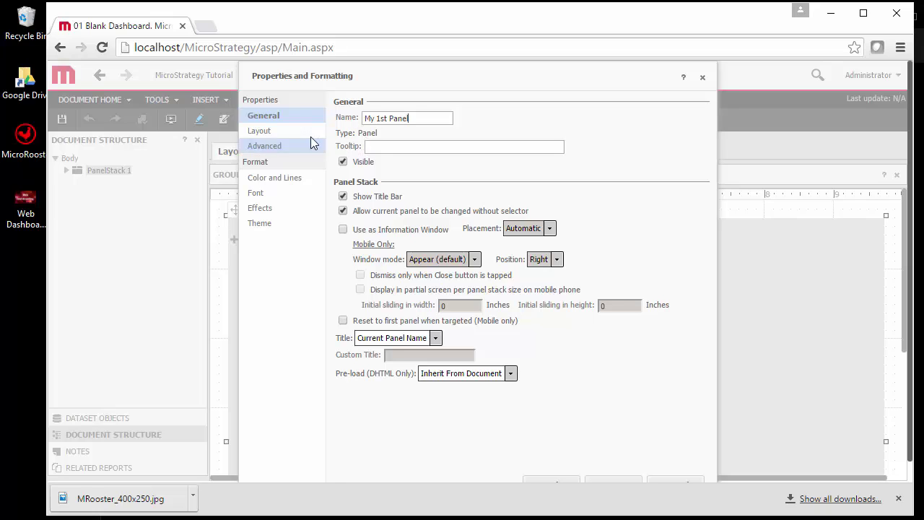
{"action": "left_click", "coordinate": [286, 134]}
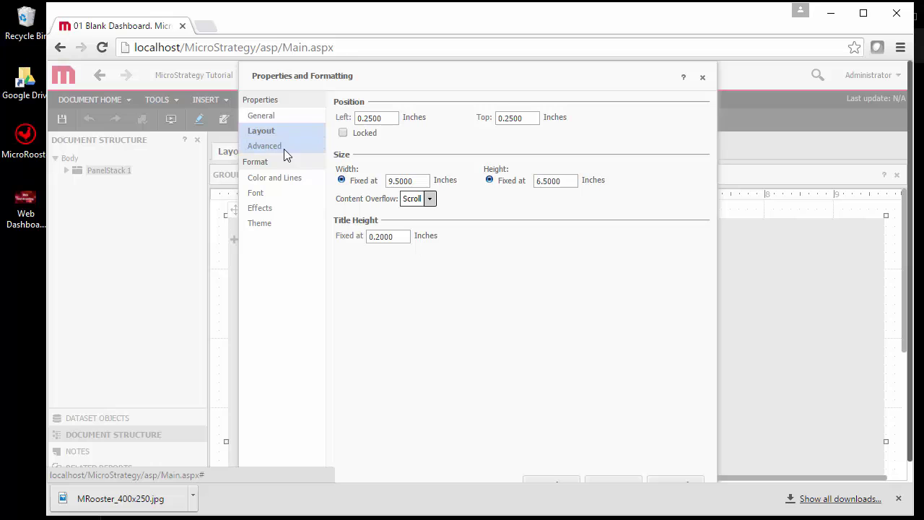
{"action": "left_click", "coordinate": [282, 148]}
{"action": "left_click", "coordinate": [284, 186]}
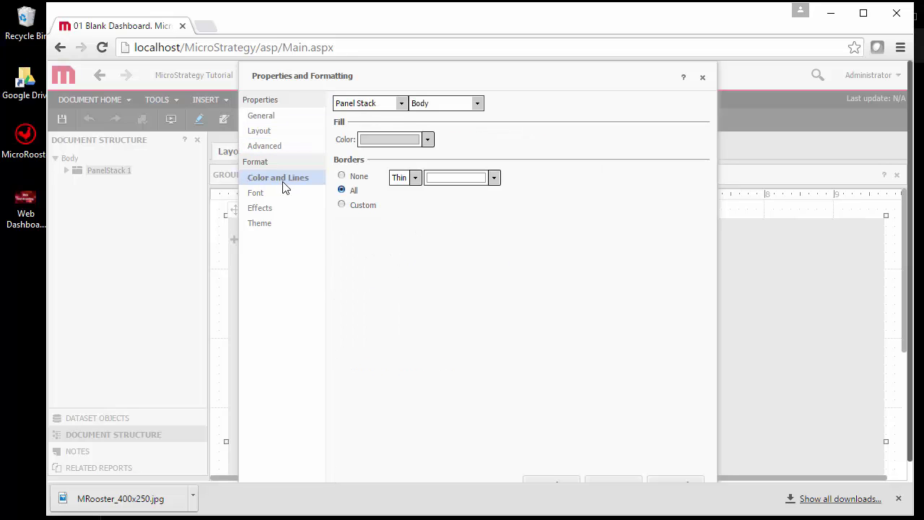
{"action": "left_click", "coordinate": [387, 142]}
{"action": "left_click", "coordinate": [431, 214]}
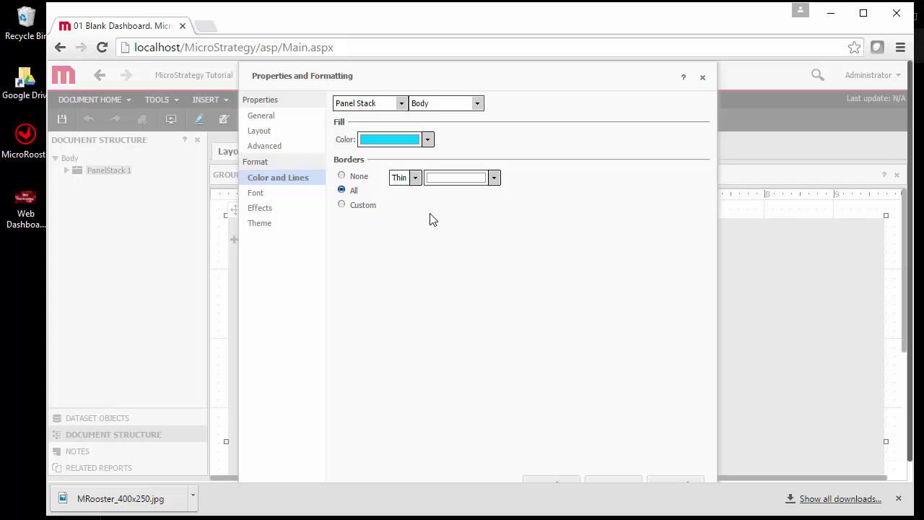
{"action": "key", "text": "Return"}
{"action": "left_click", "coordinate": [248, 228]}
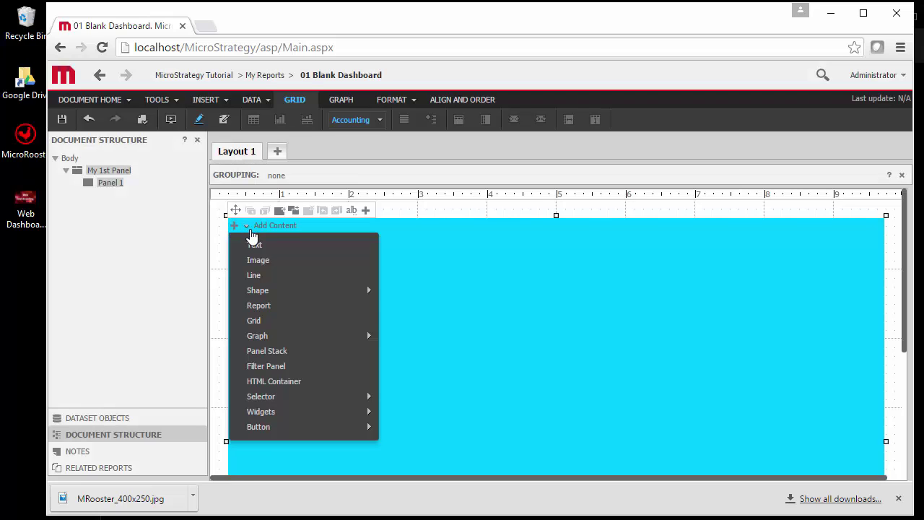
- Insert a grid using Electronics Revenue by Region from Subject Areas > Sales and Profitability Analysis
{"action": "left_click", "coordinate": [258, 309]}
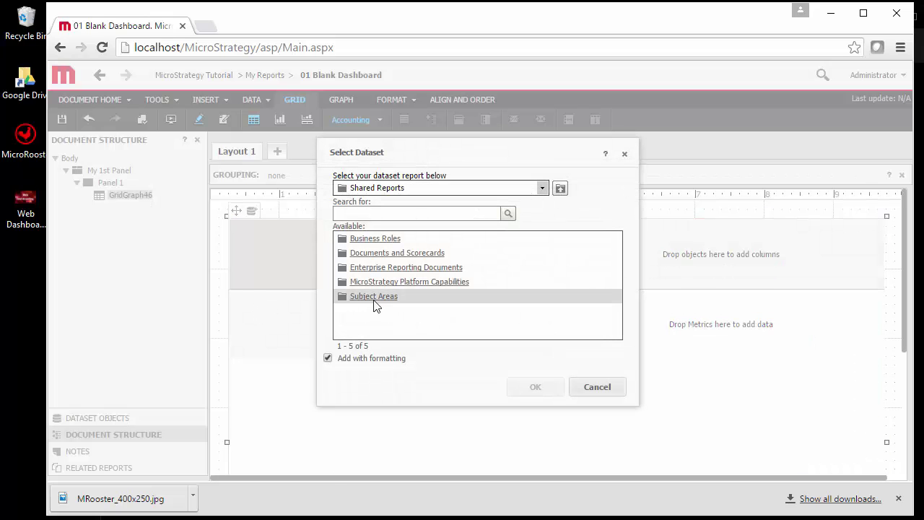
{"action": "left_click", "coordinate": [374, 299]}
{"action": "left_click", "coordinate": [366, 312]}
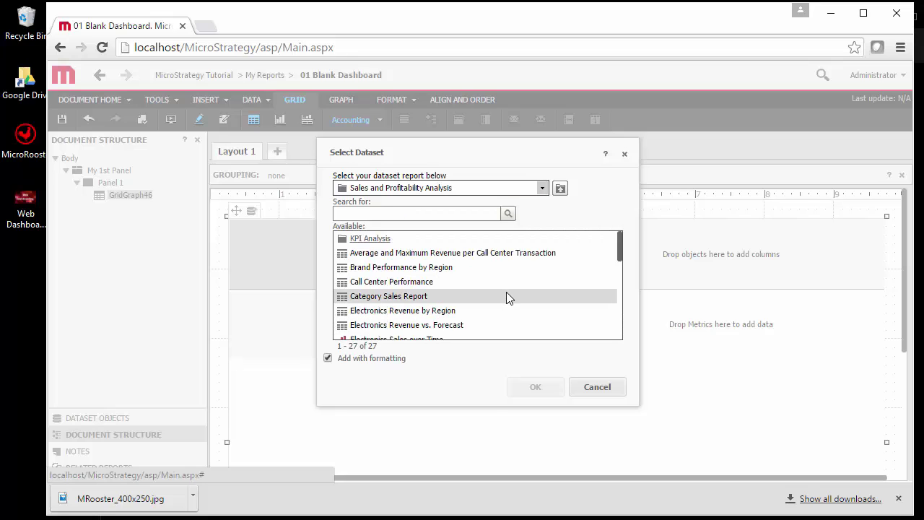
{"action": "scroll", "coordinate": [506, 293], "scroll_direction": "down", "scroll_amount": 1}
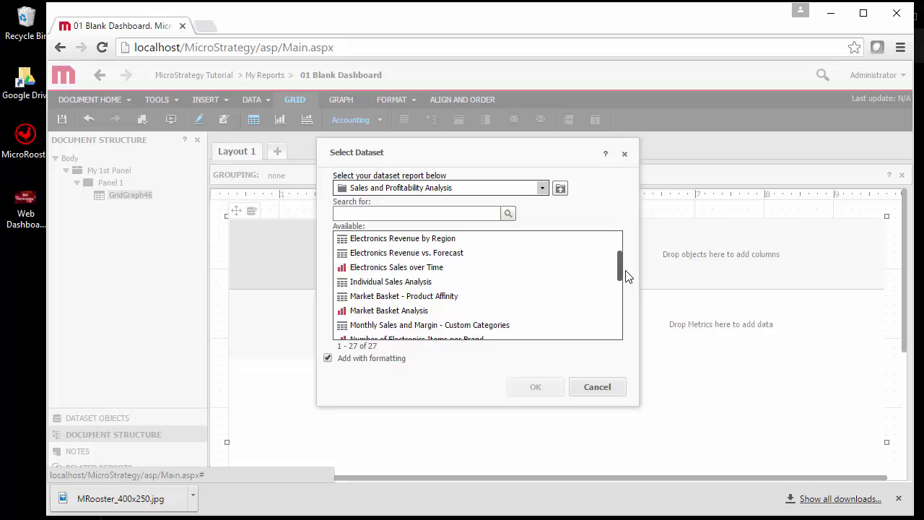
{"action": "left_click", "coordinate": [424, 242]}
{"action": "left_click", "coordinate": [534, 389]}
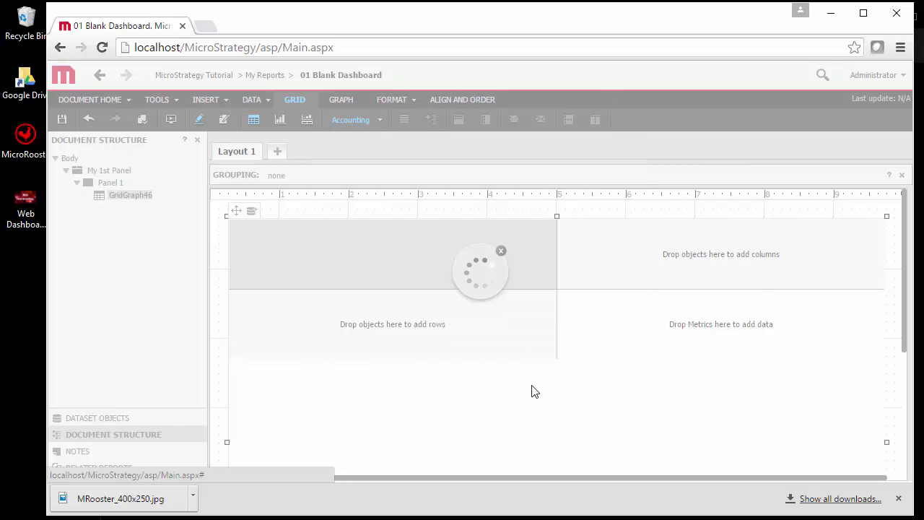
{"action": "left_click", "coordinate": [365, 210]}
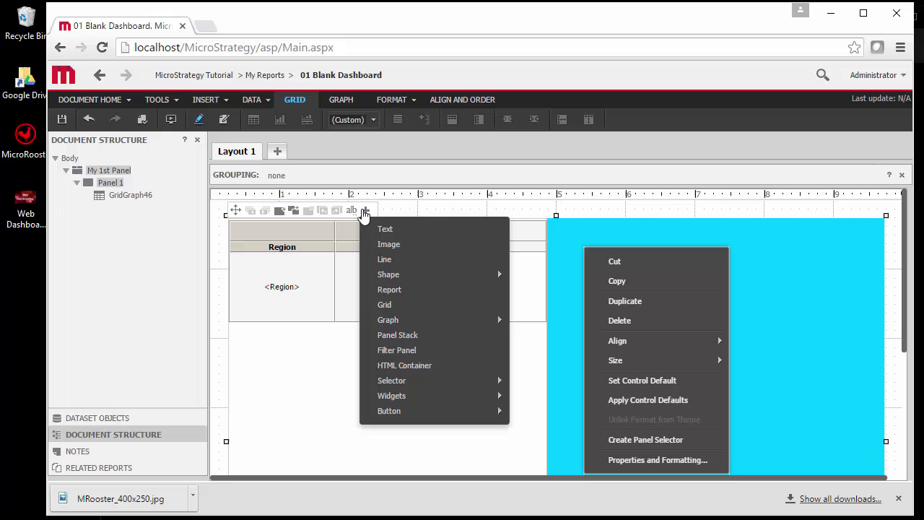
- Add a second grid from the forecast report and move it to the panel's right side
{"action": "left_click", "coordinate": [389, 290]}
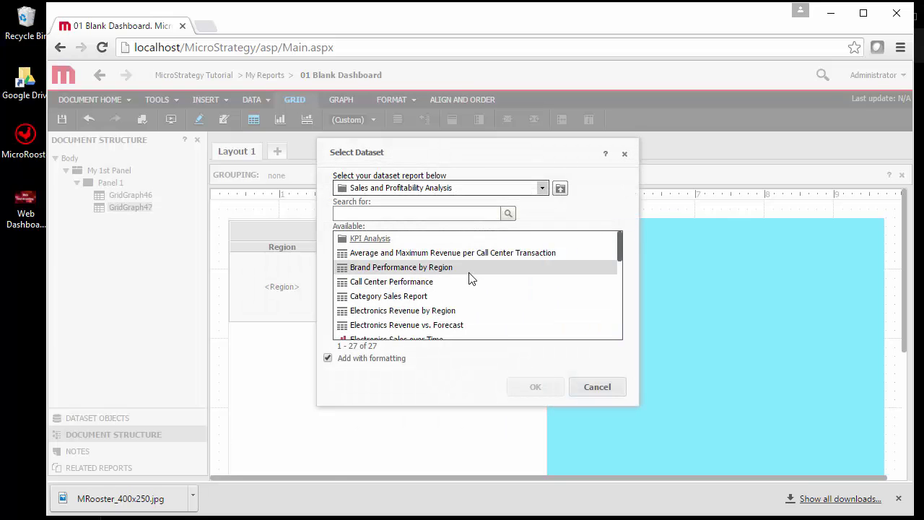
{"action": "double_click", "coordinate": [452, 327]}
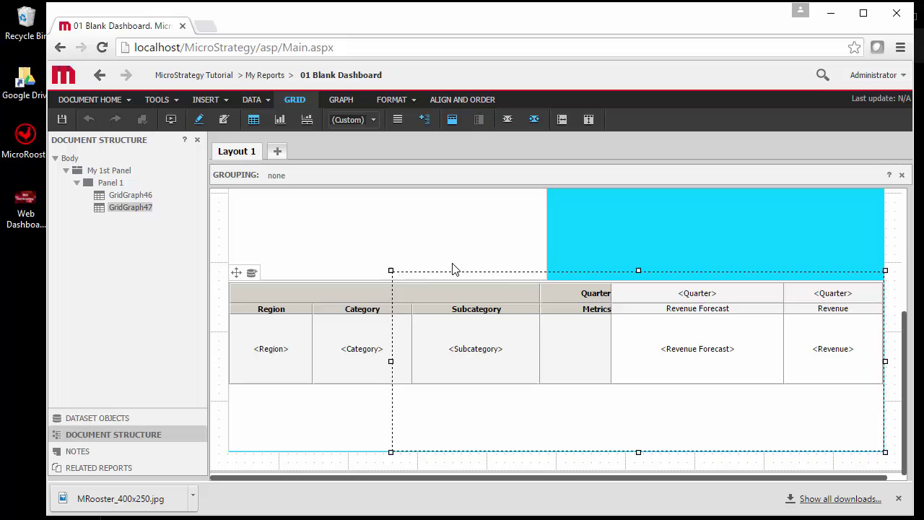
{"action": "left_click_drag", "start_coordinate": [453, 269], "coordinate": [551, 218]}
- Make the left grid's Year a selector that targets the forecast grid GridGraph47
{"action": "right_click", "coordinate": [407, 233]}
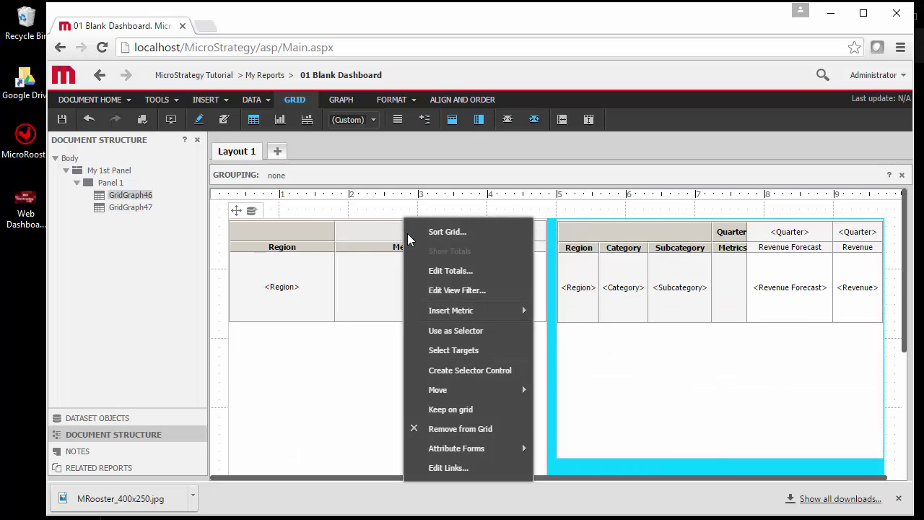
{"action": "left_click", "coordinate": [468, 332]}
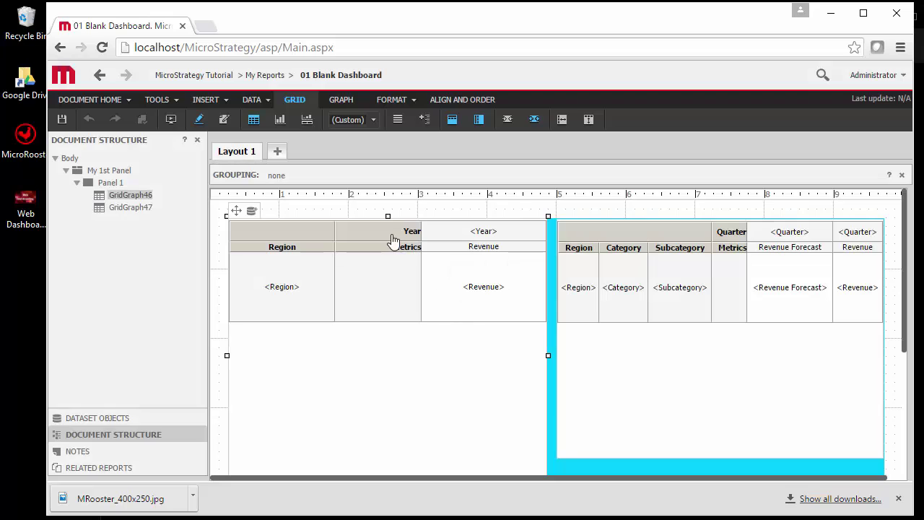
{"action": "right_click", "coordinate": [391, 236]}
{"action": "mouse_move", "coordinate": [426, 390]}
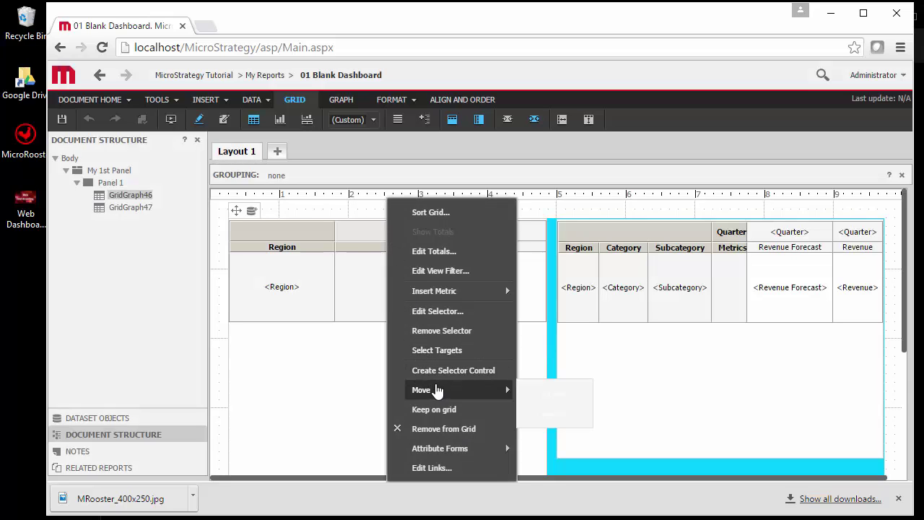
{"action": "left_click", "coordinate": [438, 312]}
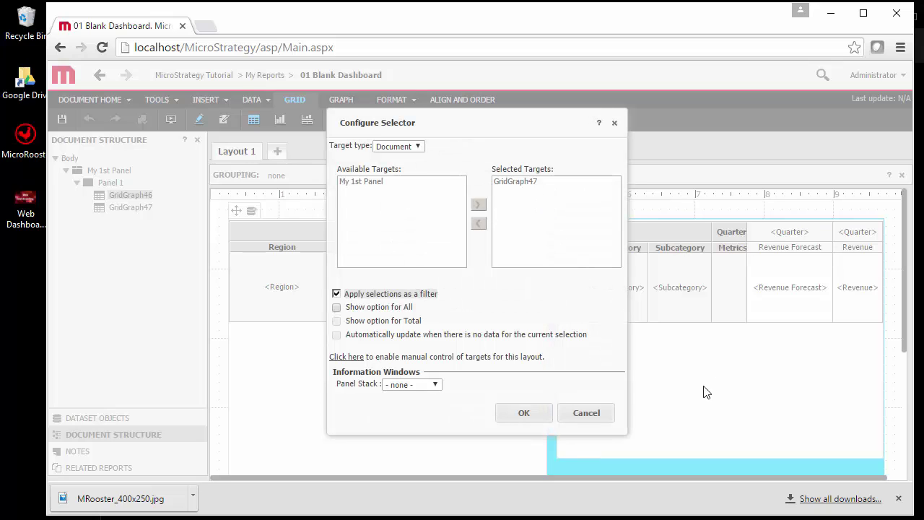
{"action": "left_click", "coordinate": [540, 413]}
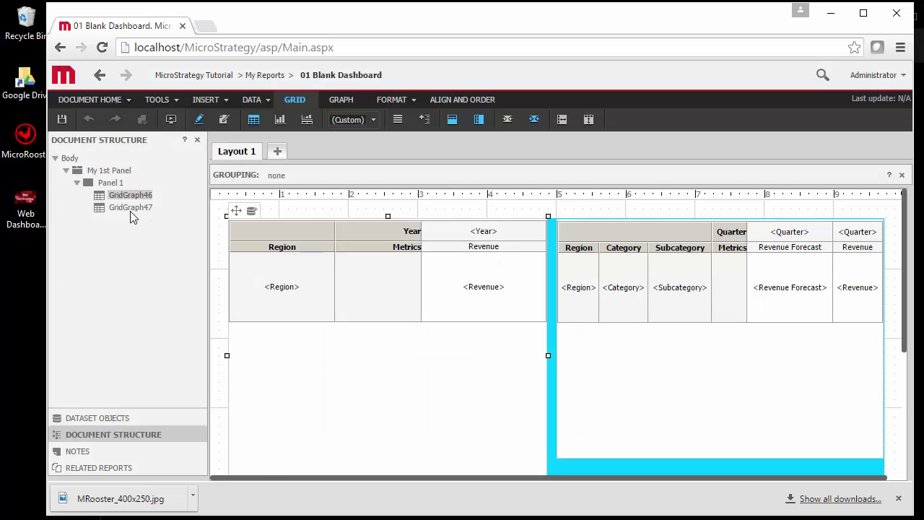
- Open the forecast grid's rename dialog, then cancel it without changes
{"action": "right_click", "coordinate": [130, 209]}
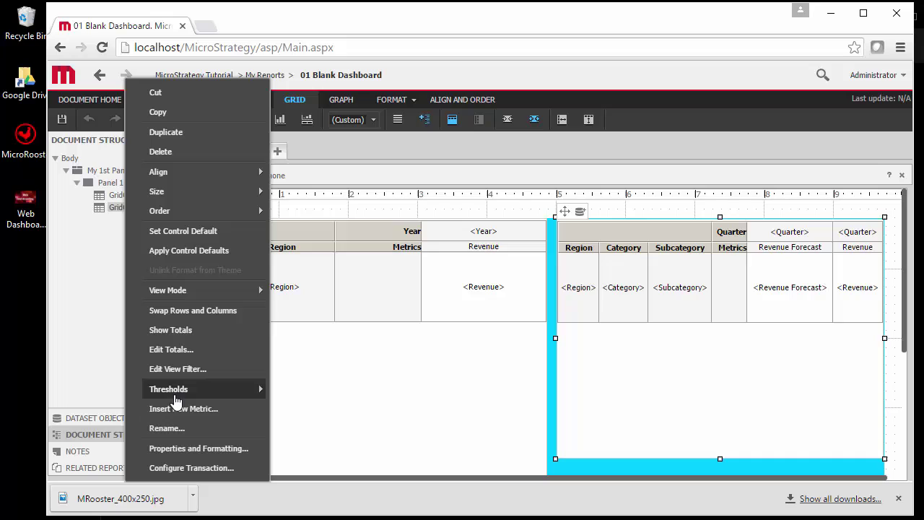
{"action": "left_click", "coordinate": [185, 428]}
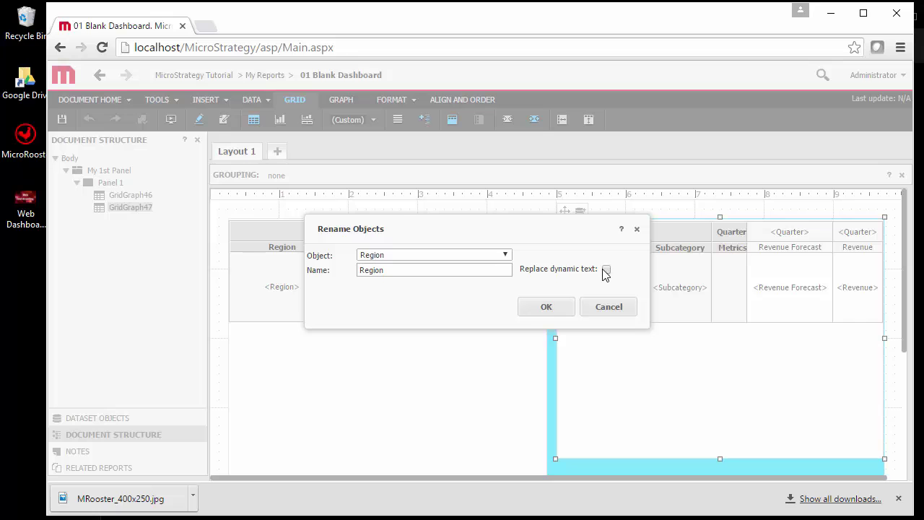
{"action": "left_click", "coordinate": [505, 257]}
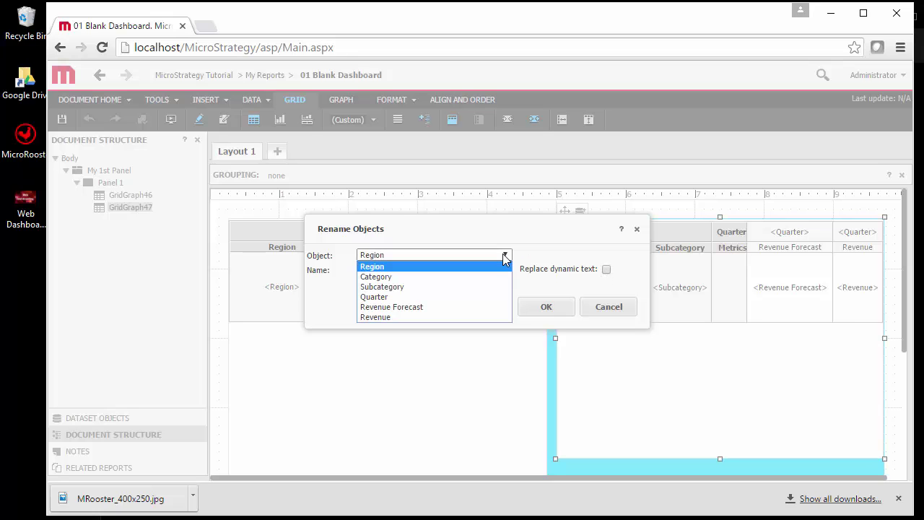
{"action": "left_click", "coordinate": [505, 257]}
{"action": "left_click", "coordinate": [609, 307]}
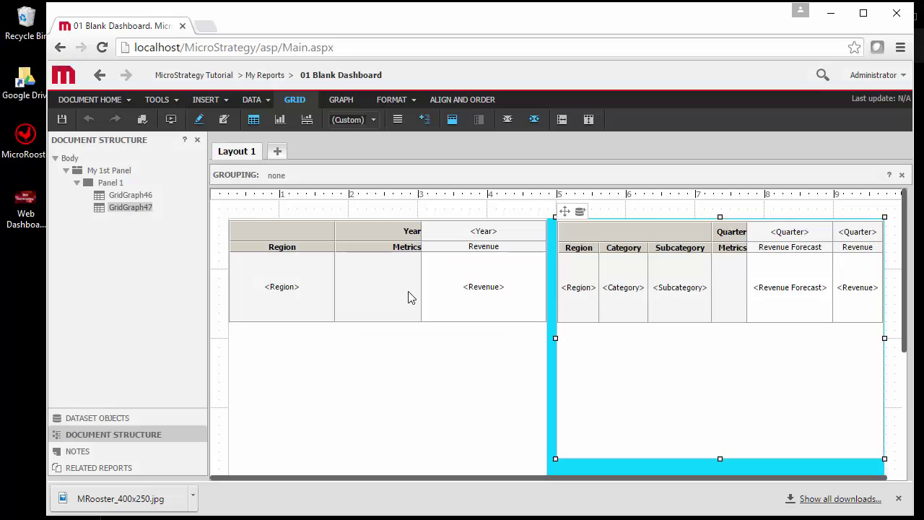
- Change GridGraph47's Name to 'Forecast' in Properties and Formatting
{"action": "right_click", "coordinate": [132, 208]}
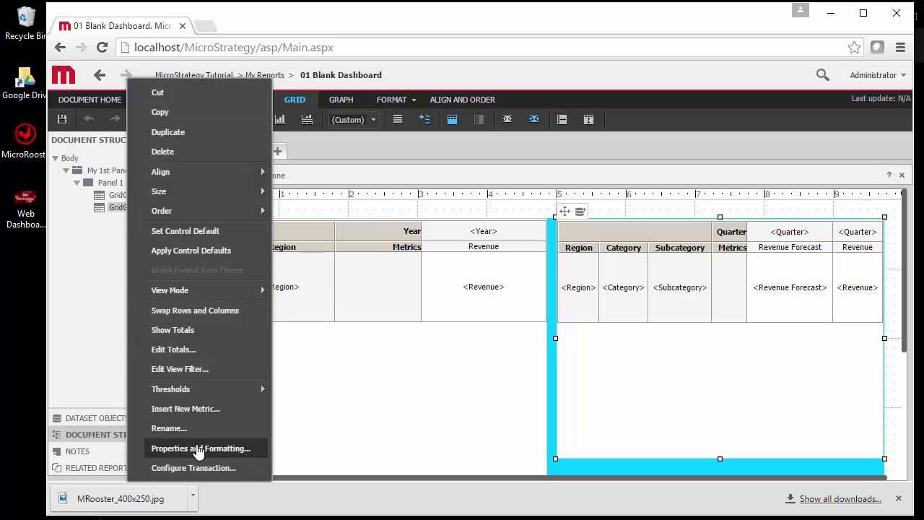
{"action": "left_click", "coordinate": [180, 447]}
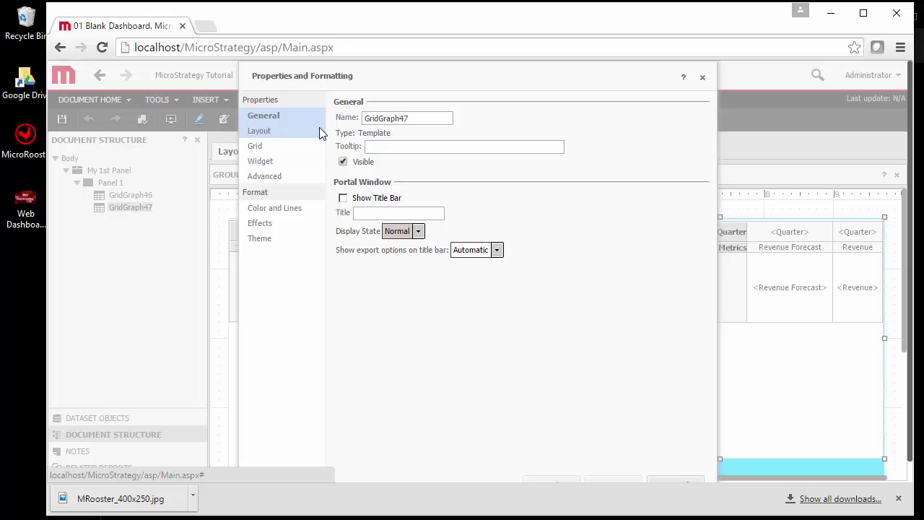
{"action": "left_click_drag", "start_coordinate": [412, 118], "coordinate": [349, 118]}
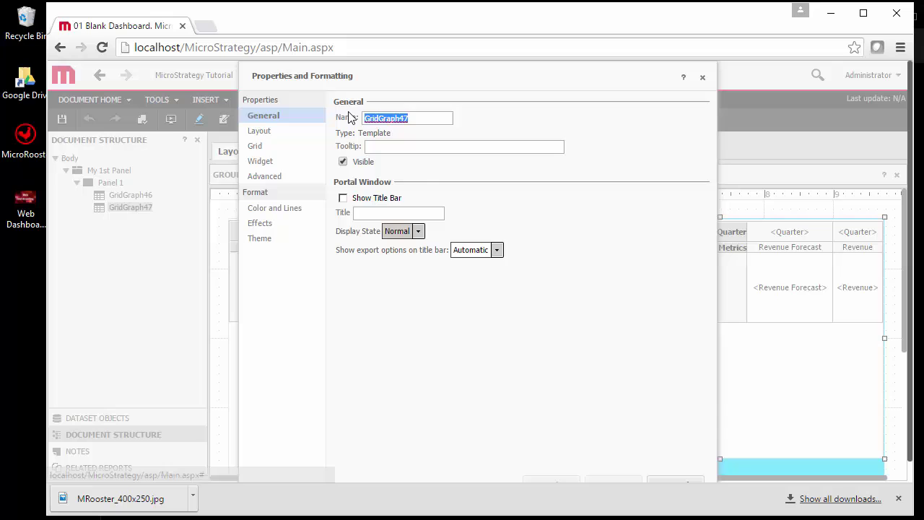
{"action": "type", "text": "Forecast"}
{"action": "scroll", "coordinate": [598, 469], "scroll_direction": "down", "scroll_amount": 1}
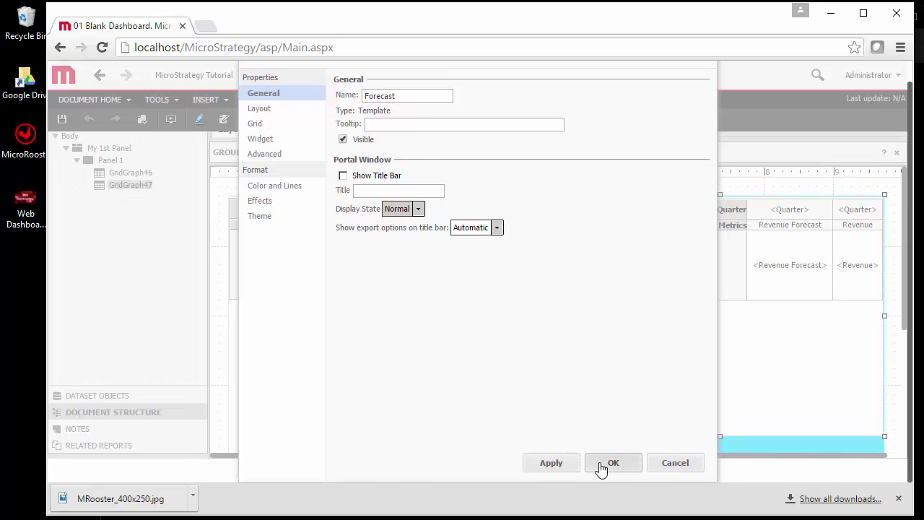
{"action": "left_click", "coordinate": [598, 470]}
- Switch GridGraph46 to Graph View so it shows as a bar chart
{"action": "right_click", "coordinate": [364, 341]}
{"action": "mouse_move", "coordinate": [433, 291]}
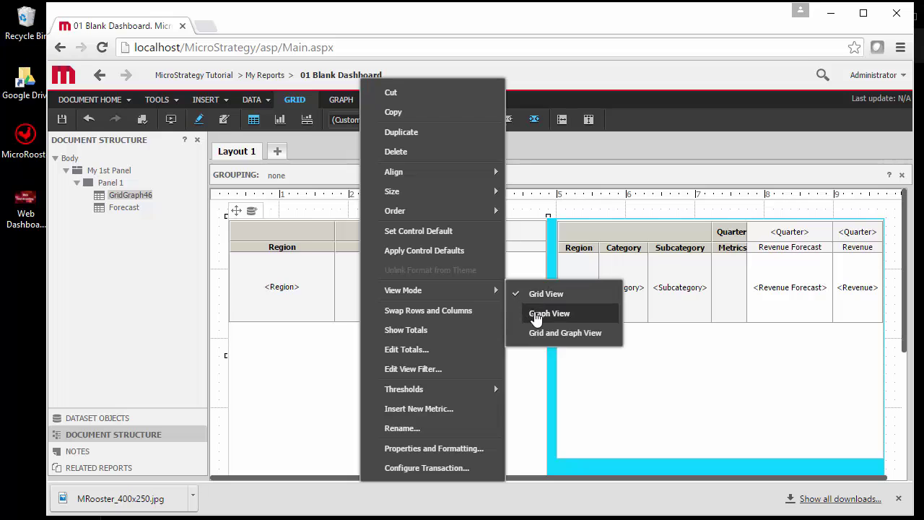
{"action": "left_click", "coordinate": [549, 314]}
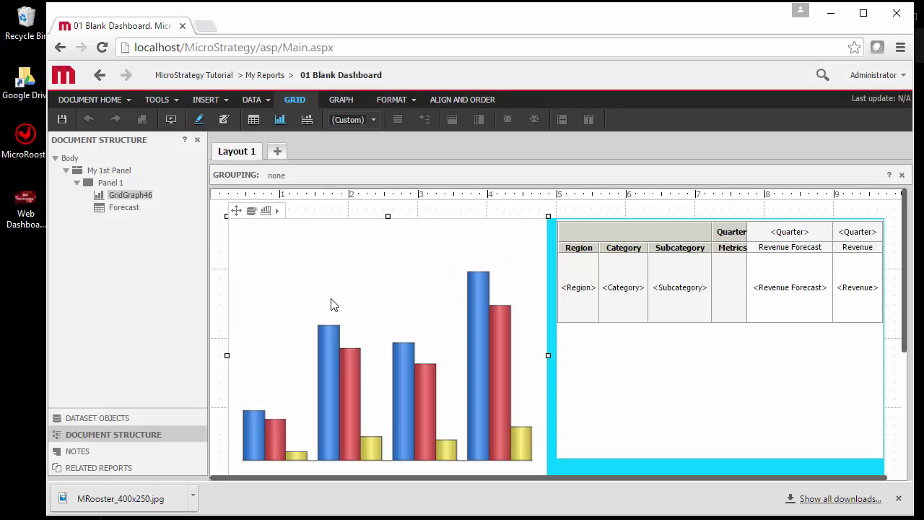
{"action": "right_click", "coordinate": [360, 213]}
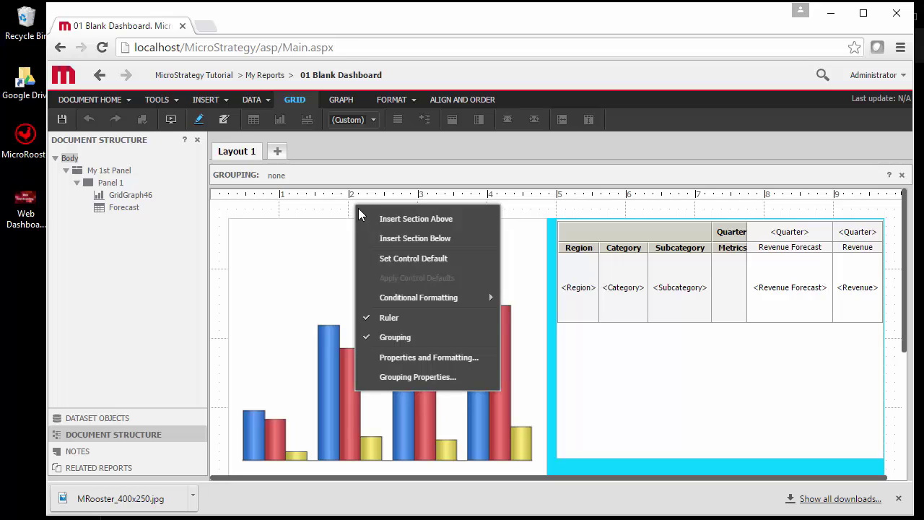
- Draw a text box above the chart reading 'Year Based Selector'
{"action": "left_click", "coordinate": [227, 107]}
{"action": "left_click", "coordinate": [225, 120]}
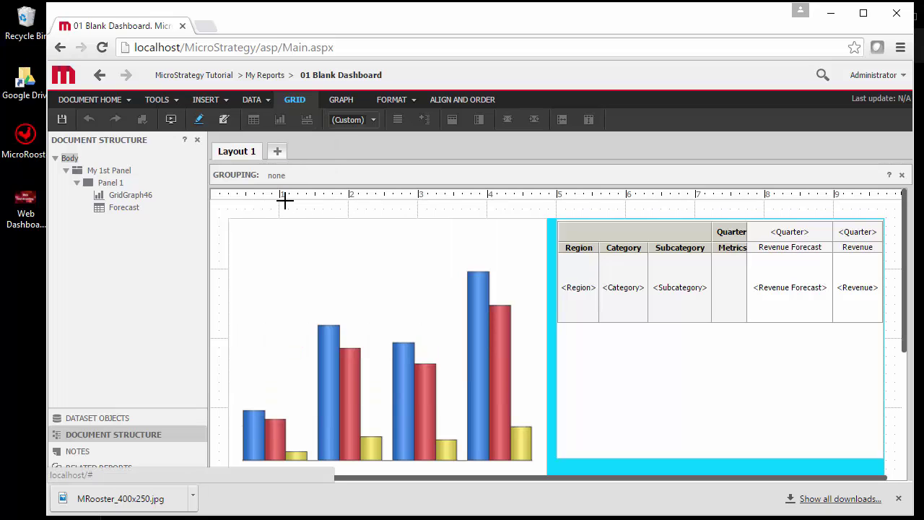
{"action": "left_click_drag", "start_coordinate": [295, 207], "coordinate": [370, 224]}
{"action": "type", "text": "Year"}
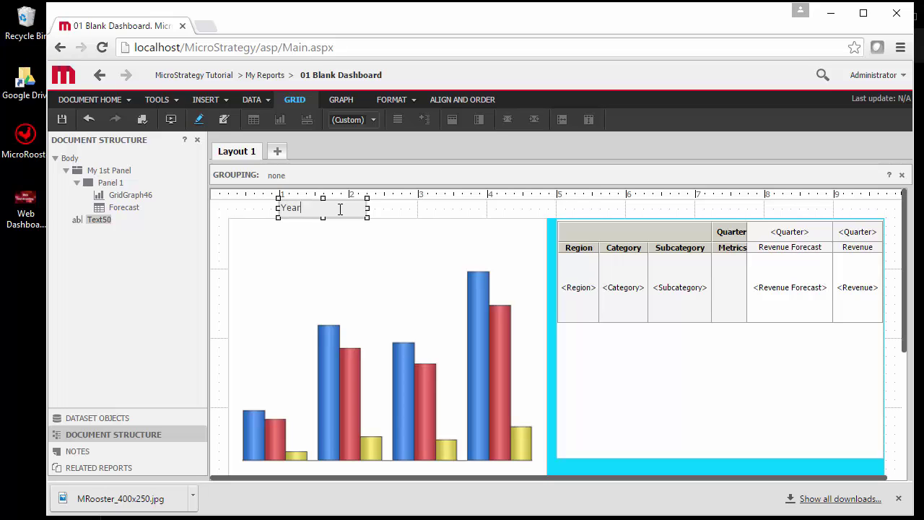
{"action": "type", "text": " Based Selector"}
{"action": "left_click", "coordinate": [604, 370]}
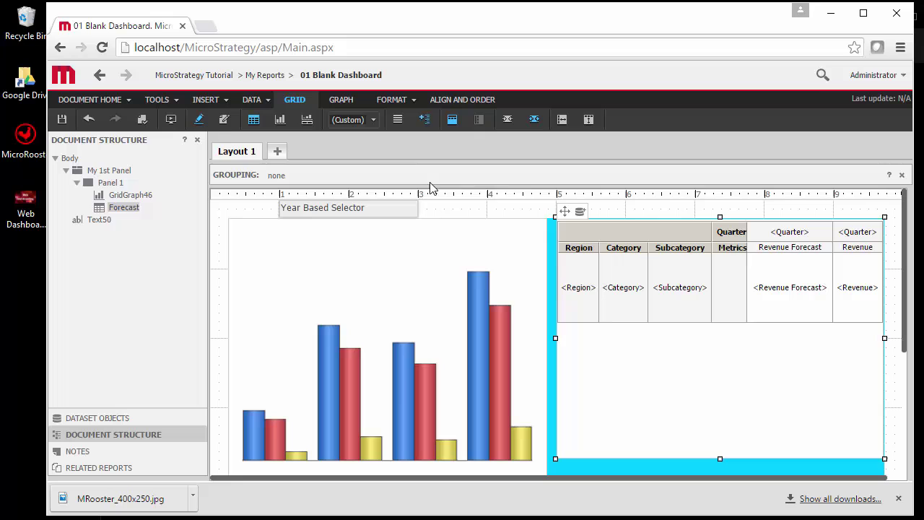
- Give Forecast the Accounting grid style, then briefly view the chart's Theme formatting
{"action": "left_click", "coordinate": [373, 119]}
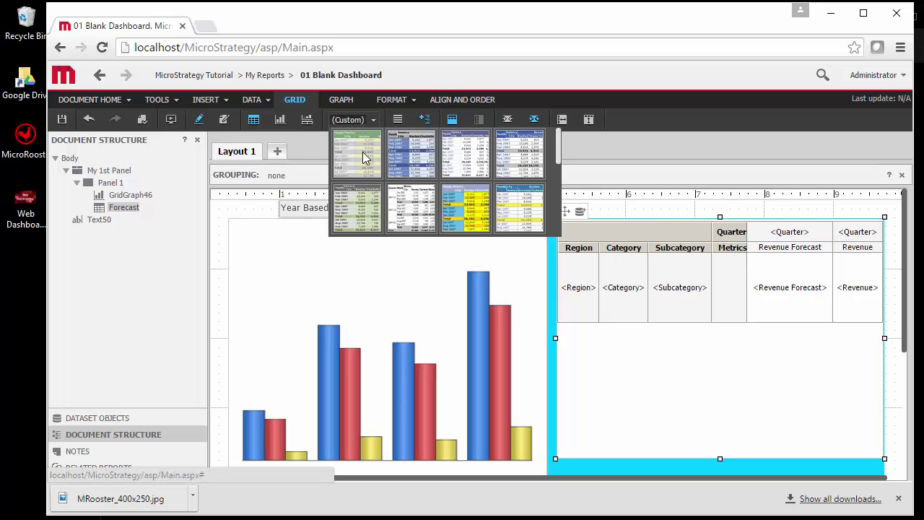
{"action": "left_click", "coordinate": [362, 151]}
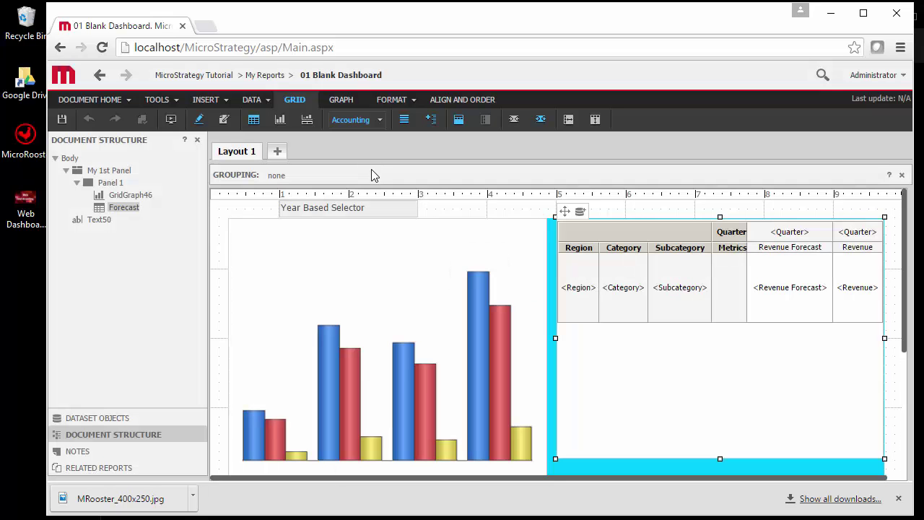
{"action": "left_click", "coordinate": [357, 270]}
{"action": "right_click", "coordinate": [325, 290]}
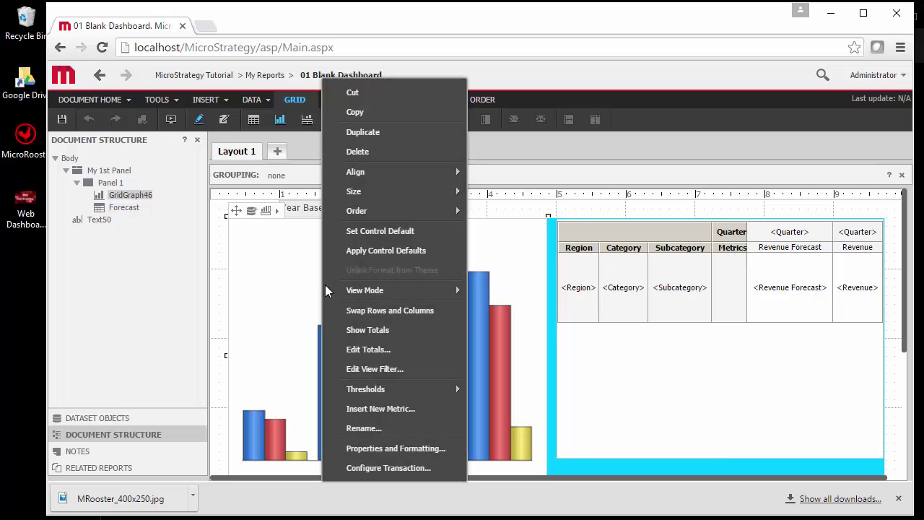
{"action": "left_click", "coordinate": [368, 448]}
{"action": "left_click", "coordinate": [262, 238]}
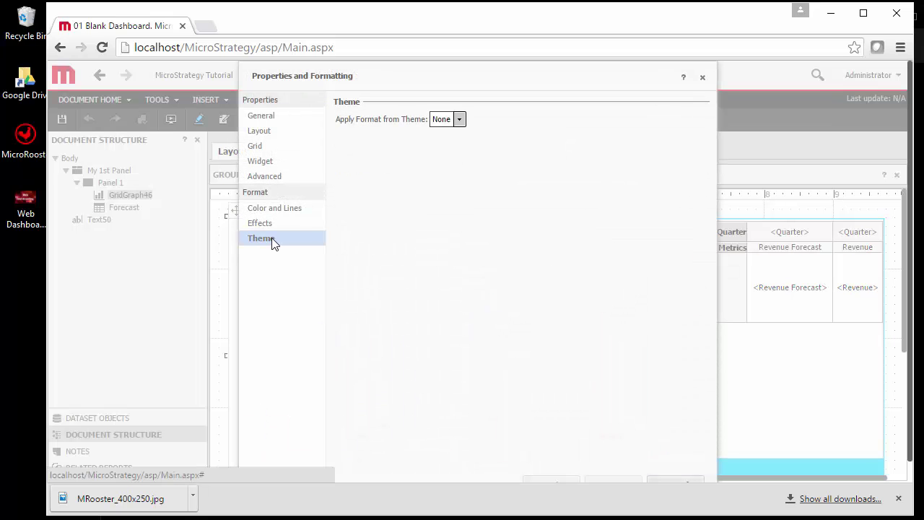
{"action": "left_click", "coordinate": [702, 78]}
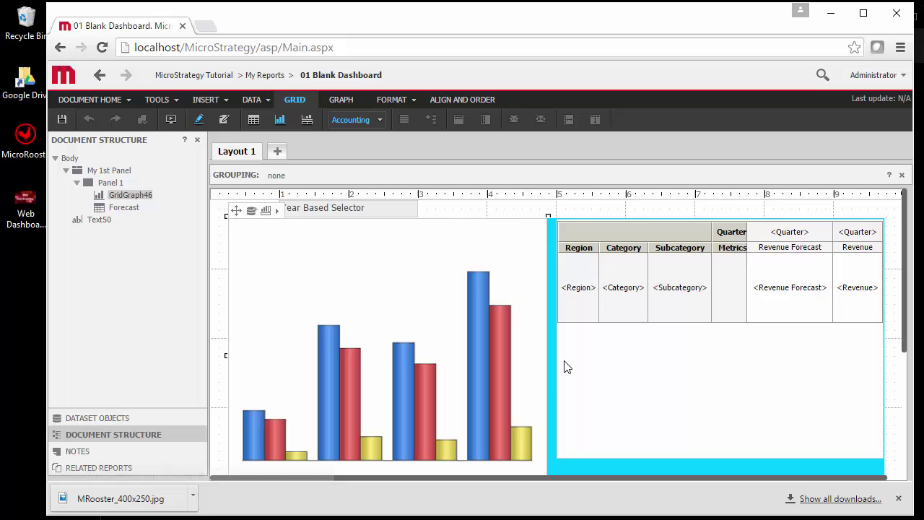
{"action": "right_click", "coordinate": [586, 382]}
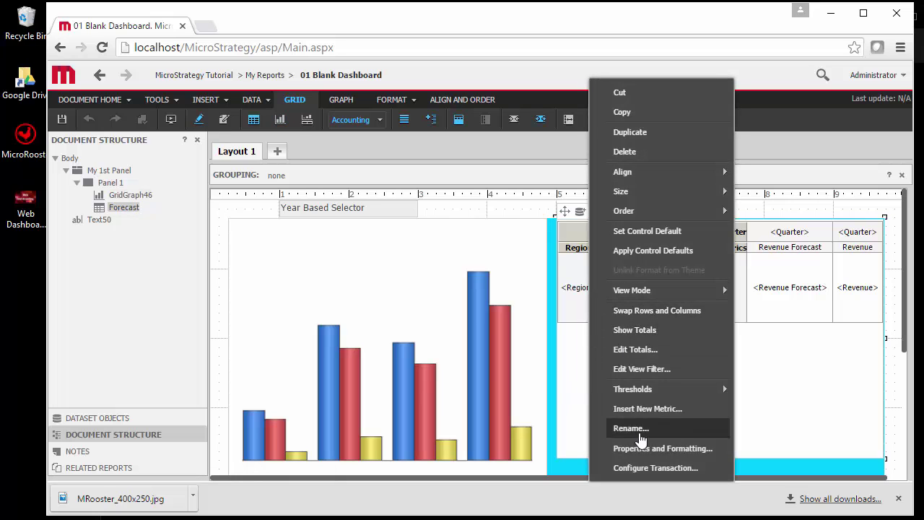
{"action": "left_click", "coordinate": [645, 448]}
{"action": "left_click", "coordinate": [260, 116]}
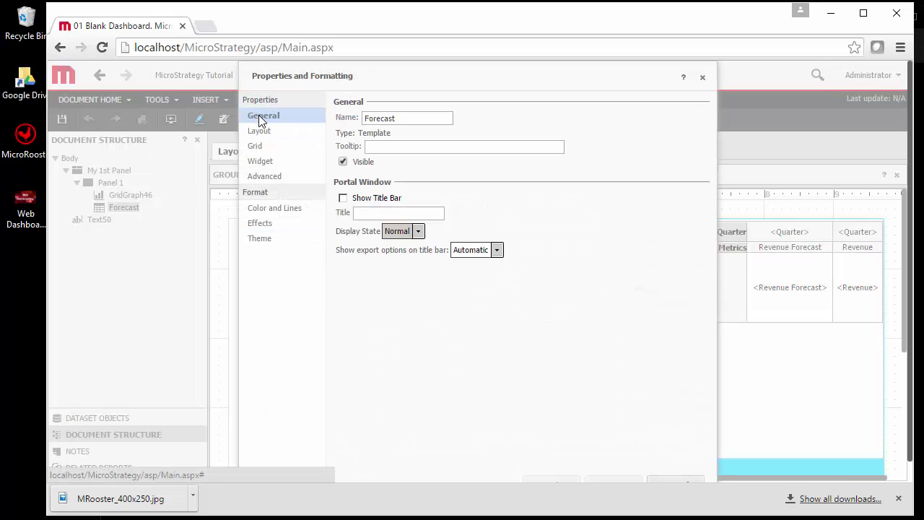
{"action": "left_click", "coordinate": [283, 134]}
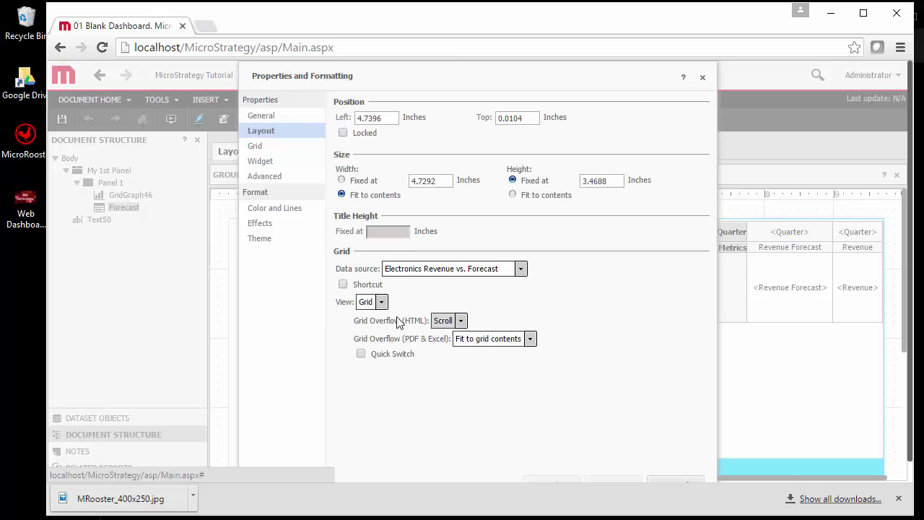
{"action": "left_click", "coordinate": [268, 147]}
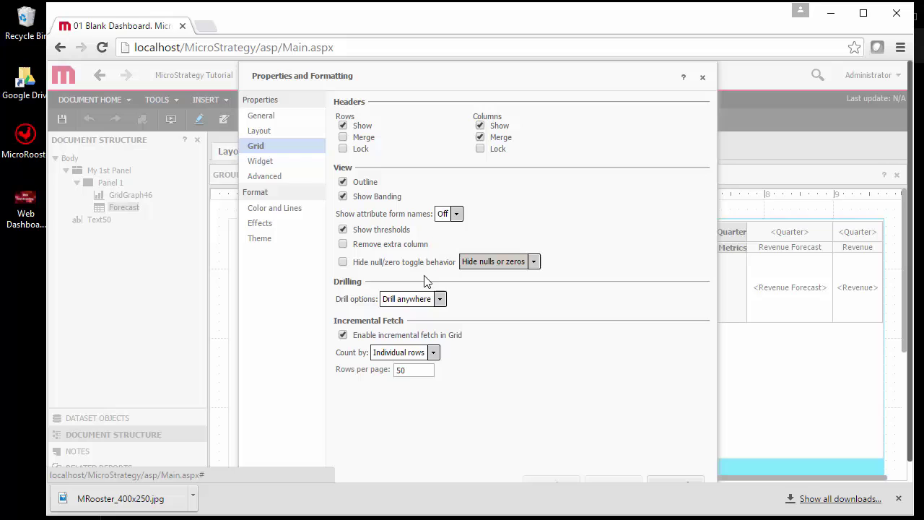
{"action": "left_click", "coordinate": [282, 162]}
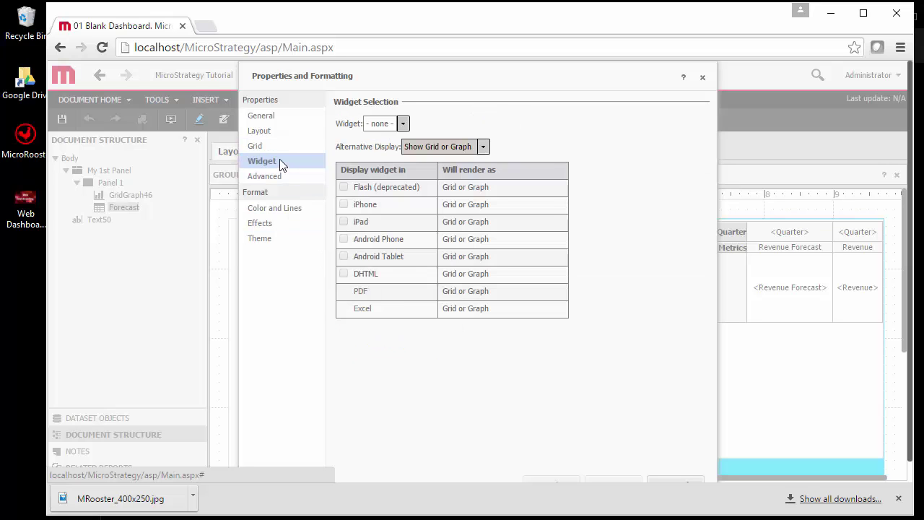
{"action": "left_click", "coordinate": [278, 181]}
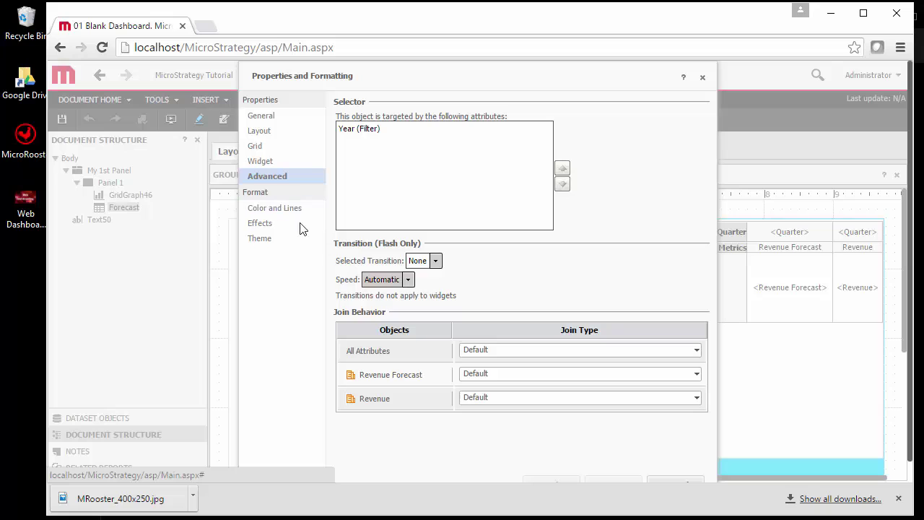
{"action": "left_click", "coordinate": [263, 210]}
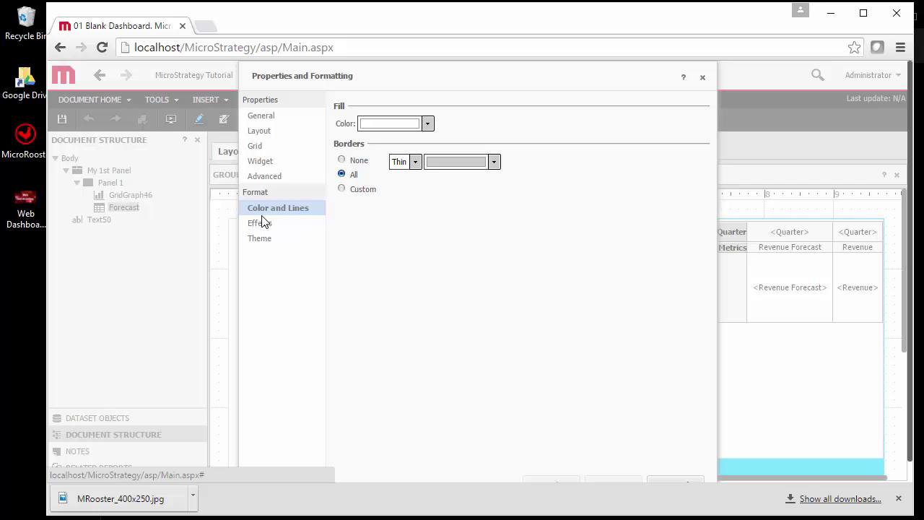
{"action": "left_click", "coordinate": [268, 223]}
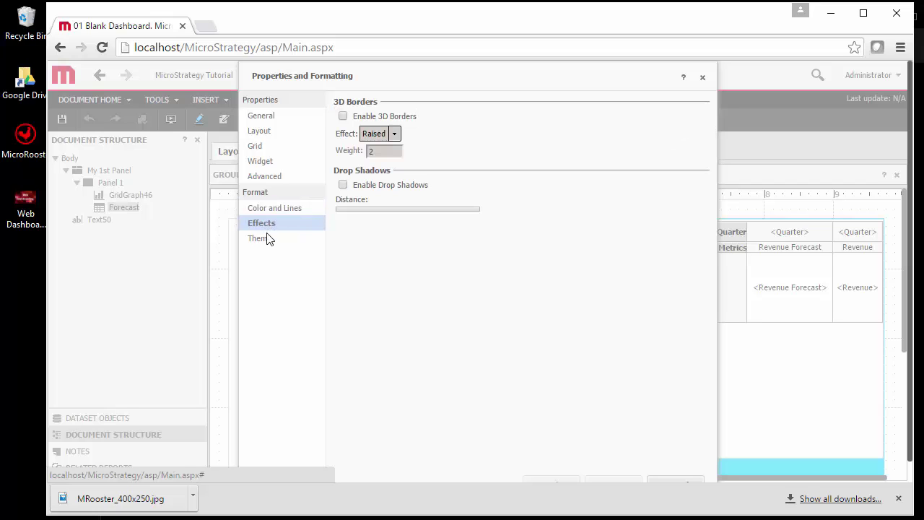
{"action": "left_click", "coordinate": [267, 235]}
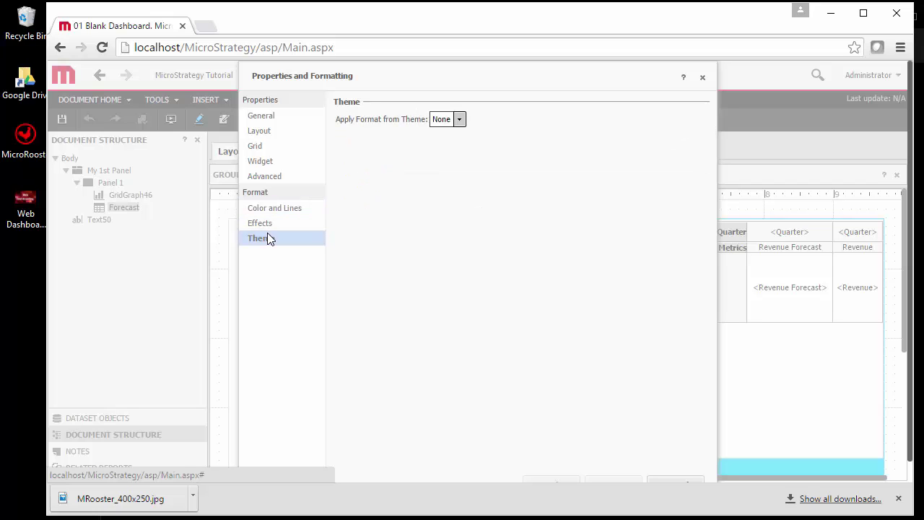
{"action": "left_click", "coordinate": [703, 78]}
- Turn the Forecast grid's Region header into a selector
{"action": "right_click", "coordinate": [578, 254]}
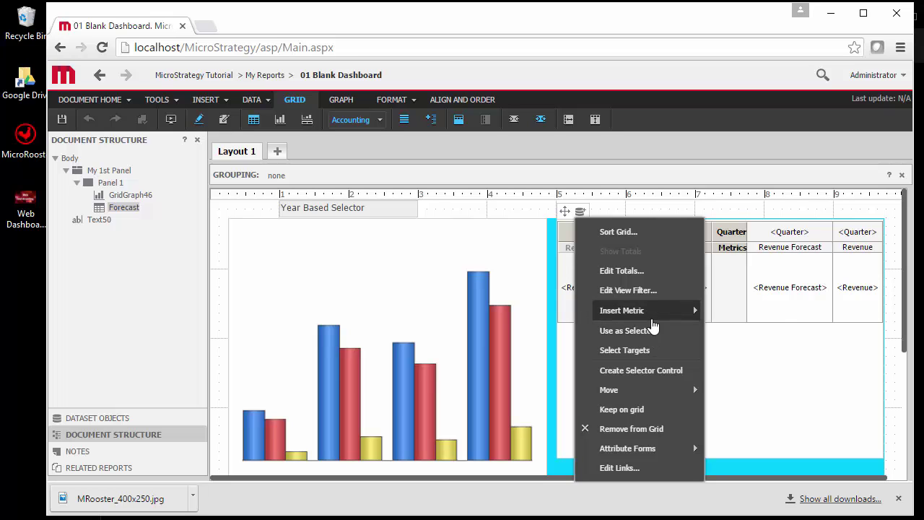
{"action": "mouse_move", "coordinate": [621, 310]}
{"action": "left_click", "coordinate": [223, 119]}
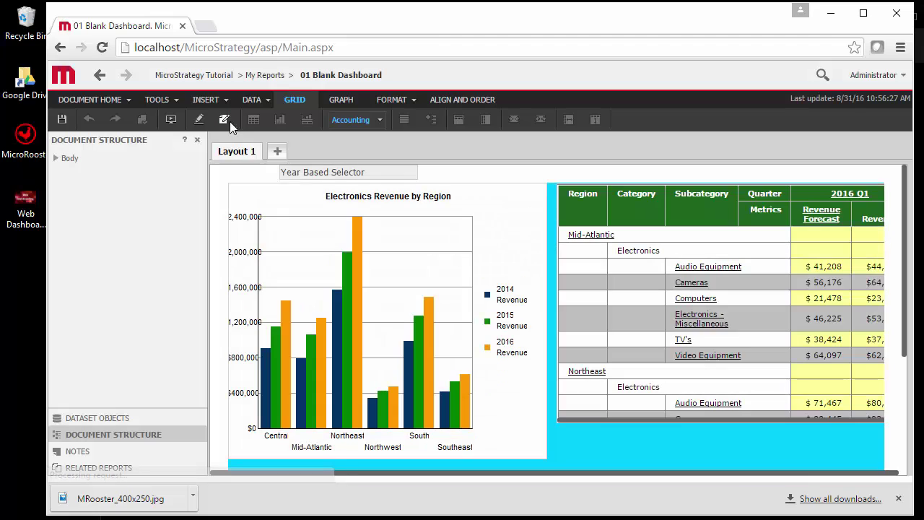
- Show the chart as a grid and remove Year's existing selector
{"action": "right_click", "coordinate": [385, 280]}
{"action": "mouse_move", "coordinate": [424, 291]}
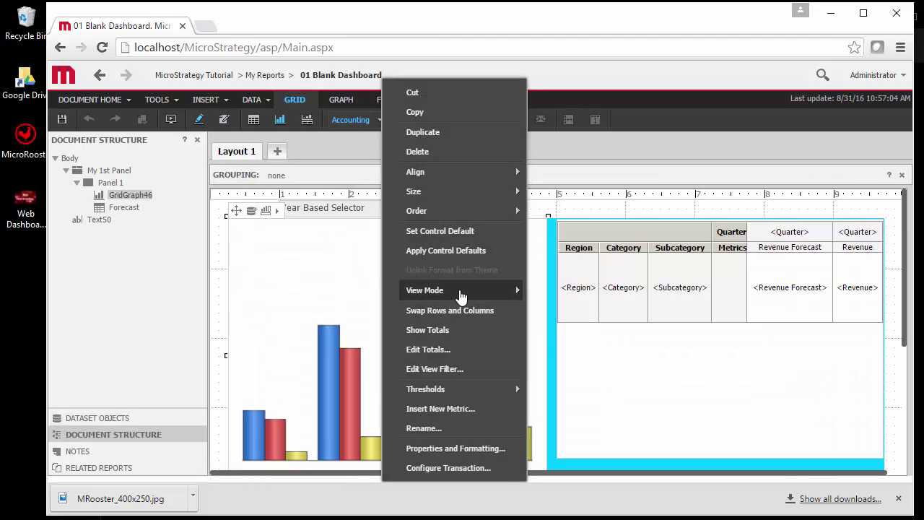
{"action": "left_click", "coordinate": [549, 296]}
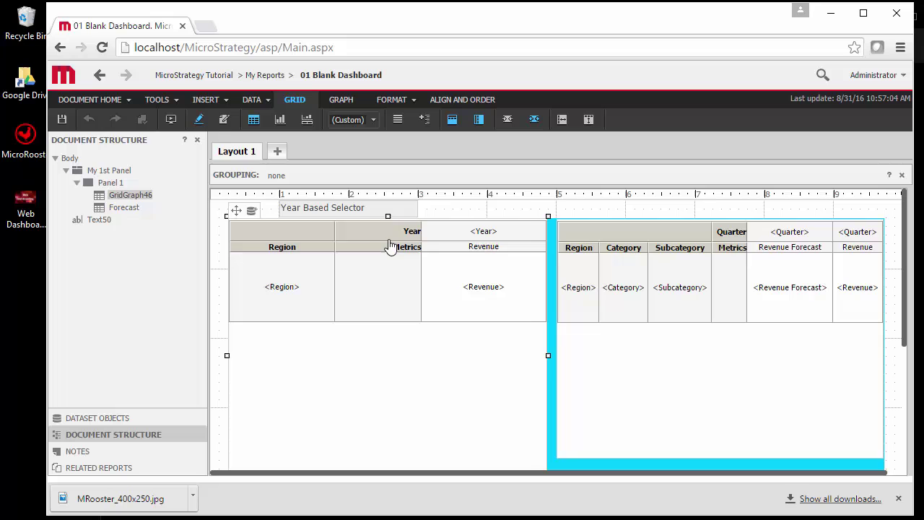
{"action": "right_click", "coordinate": [402, 238]}
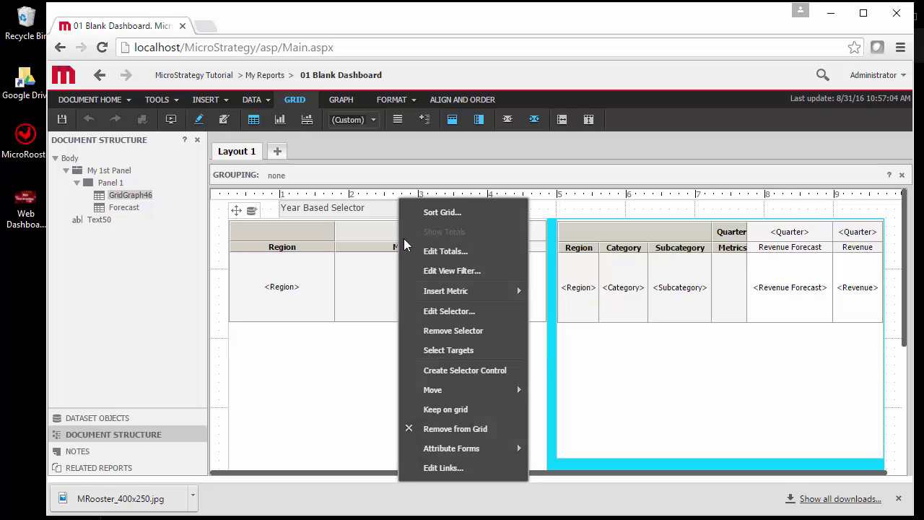
{"action": "left_click", "coordinate": [453, 330]}
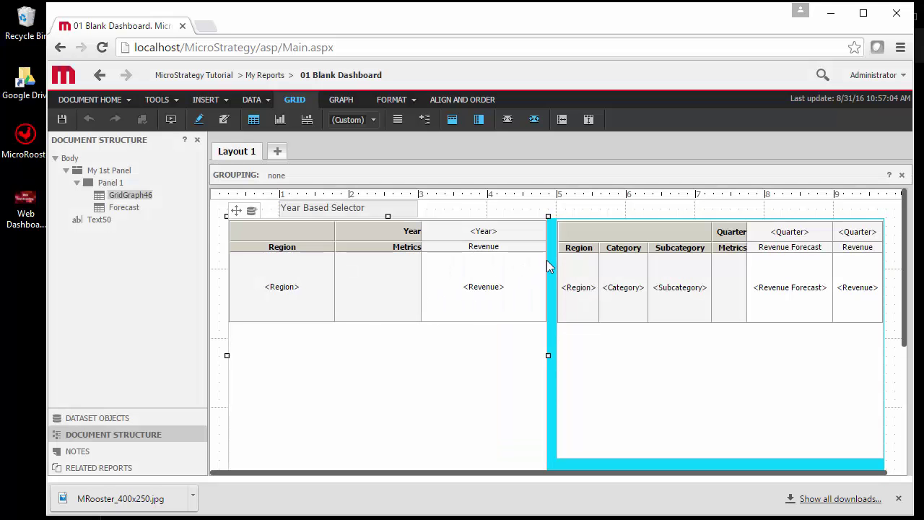
- Make Year a selector again and return the chart to a bar graph
{"action": "right_click", "coordinate": [309, 253]}
{"action": "left_click", "coordinate": [358, 330]}
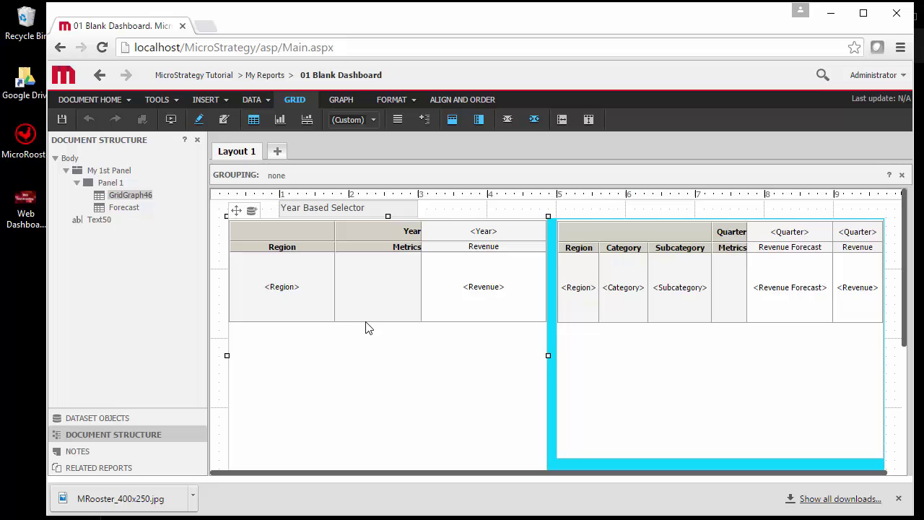
{"action": "right_click", "coordinate": [322, 288]}
{"action": "mouse_move", "coordinate": [362, 290]}
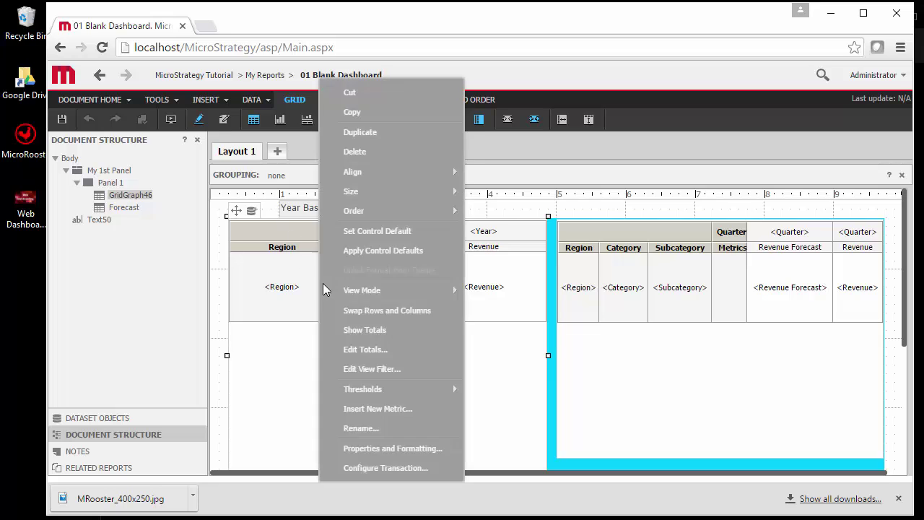
{"action": "left_click", "coordinate": [481, 308]}
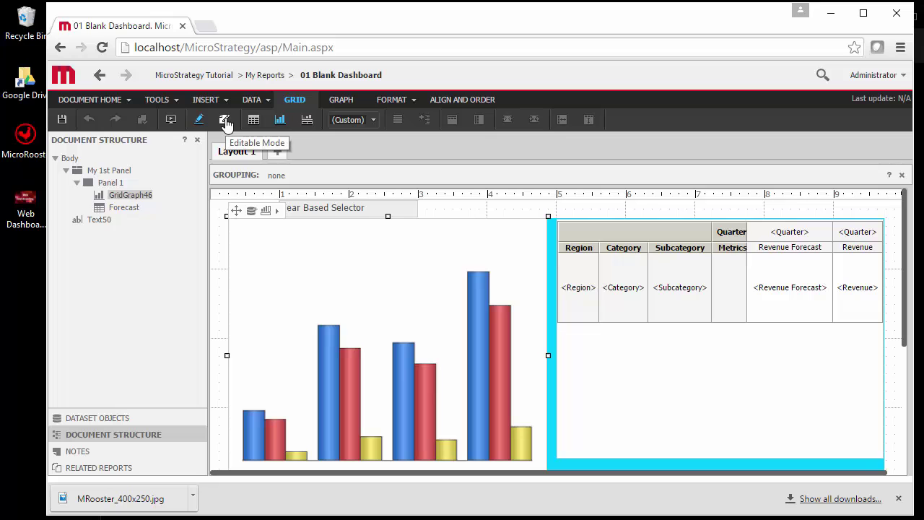
- In Editable Mode, rename the first layout to Main
{"action": "left_click", "coordinate": [225, 121]}
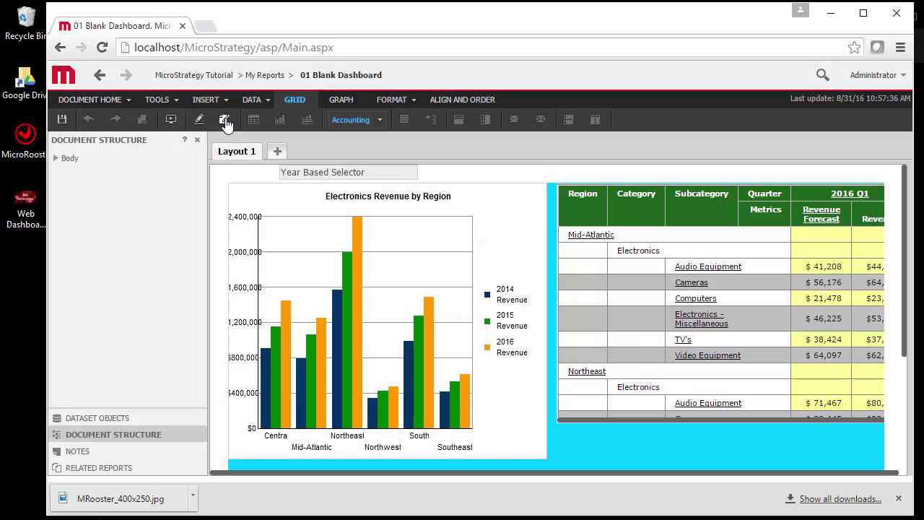
{"action": "right_click", "coordinate": [241, 153]}
{"action": "left_click", "coordinate": [288, 162]}
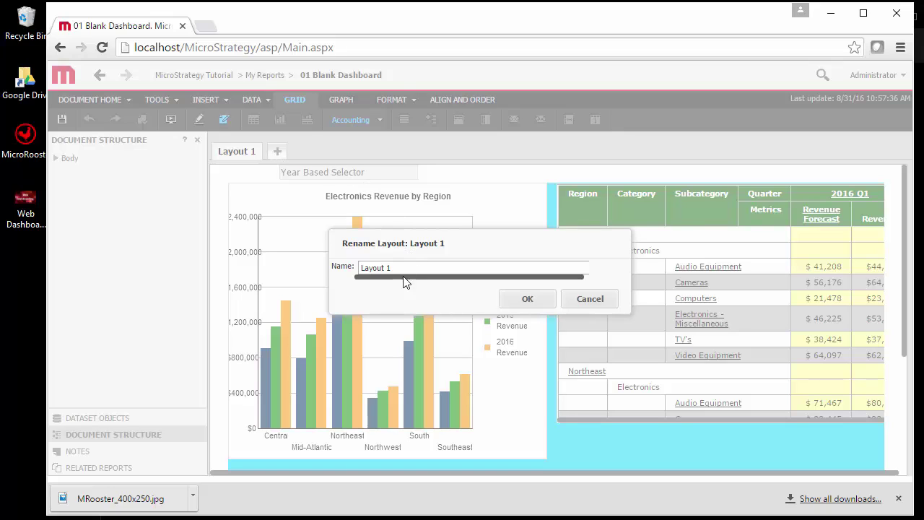
{"action": "left_click_drag", "start_coordinate": [397, 269], "coordinate": [340, 262]}
{"action": "type", "text": "Main"}
{"action": "left_click", "coordinate": [524, 299]}
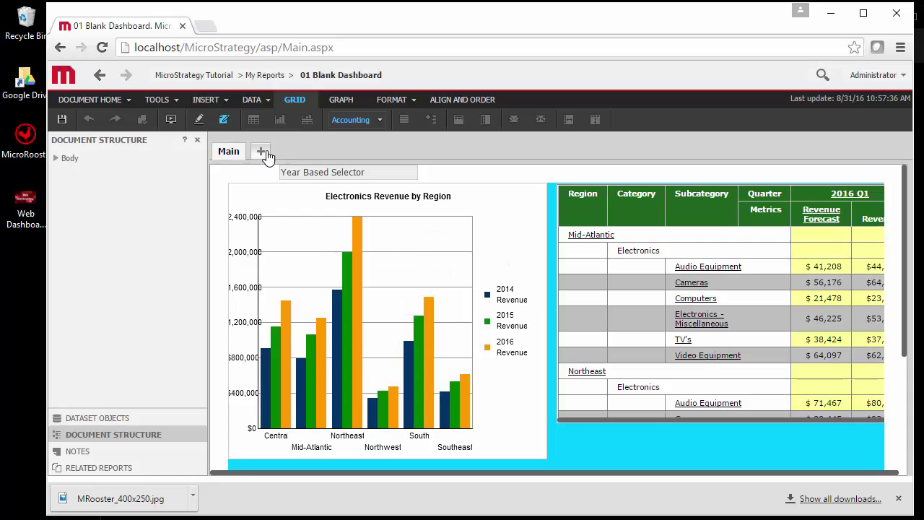
- Insert a 01 Blank Dashboard layout and add a text field to its panel
{"action": "left_click", "coordinate": [263, 152]}
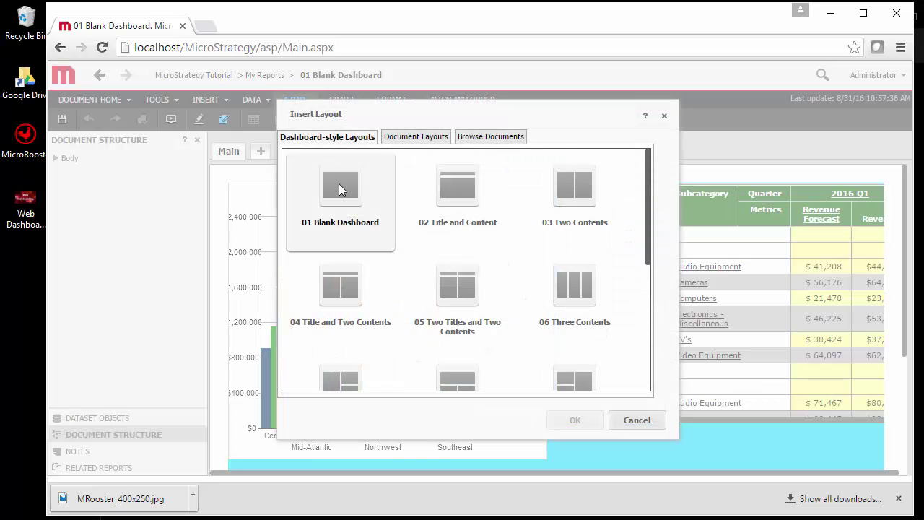
{"action": "left_click", "coordinate": [352, 188]}
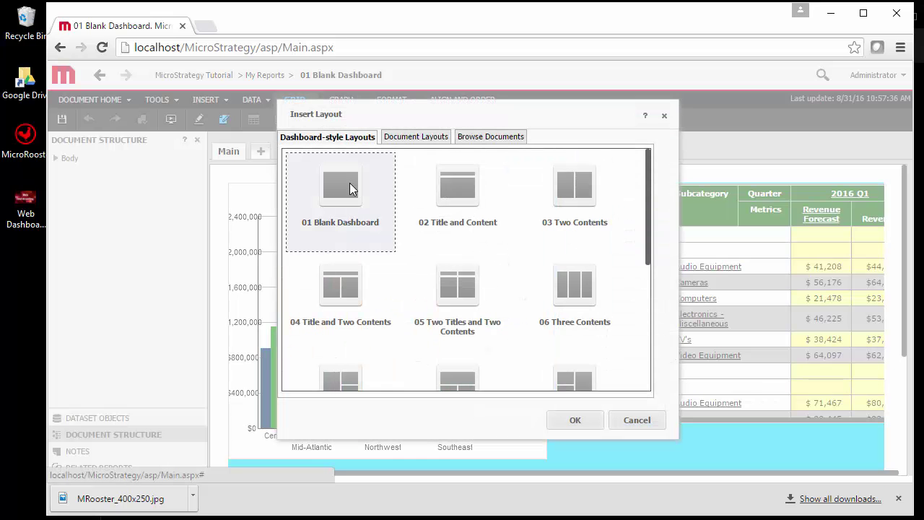
{"action": "left_click", "coordinate": [569, 420]}
{"action": "left_click", "coordinate": [239, 205]}
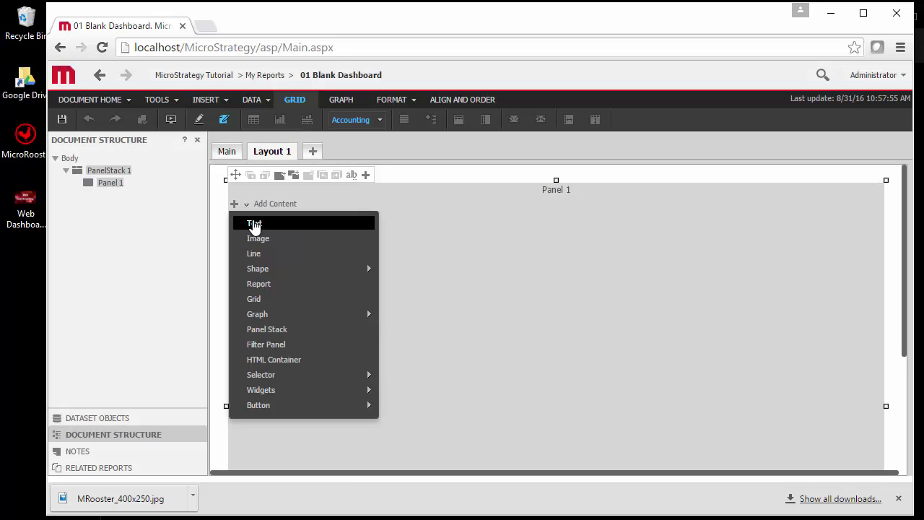
{"action": "left_click", "coordinate": [263, 224]}
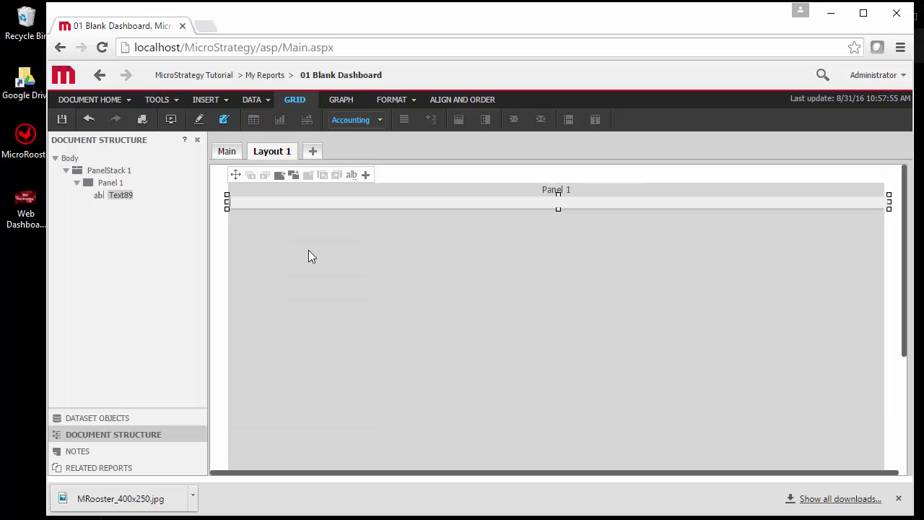
- Enter 'My Detail Forecast' in the text field and give it a red fill
{"action": "type", "text": "My Detail Forecast"}
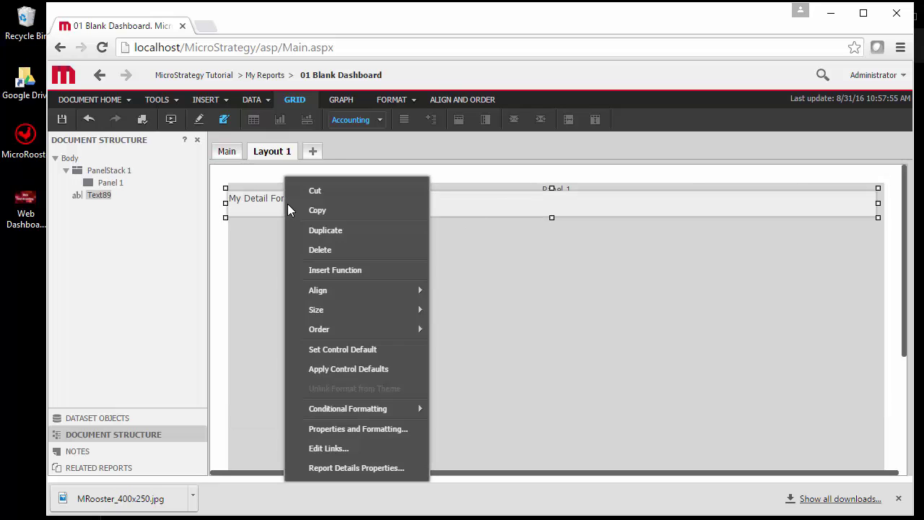
{"action": "left_click", "coordinate": [375, 429]}
{"action": "left_click", "coordinate": [264, 163]}
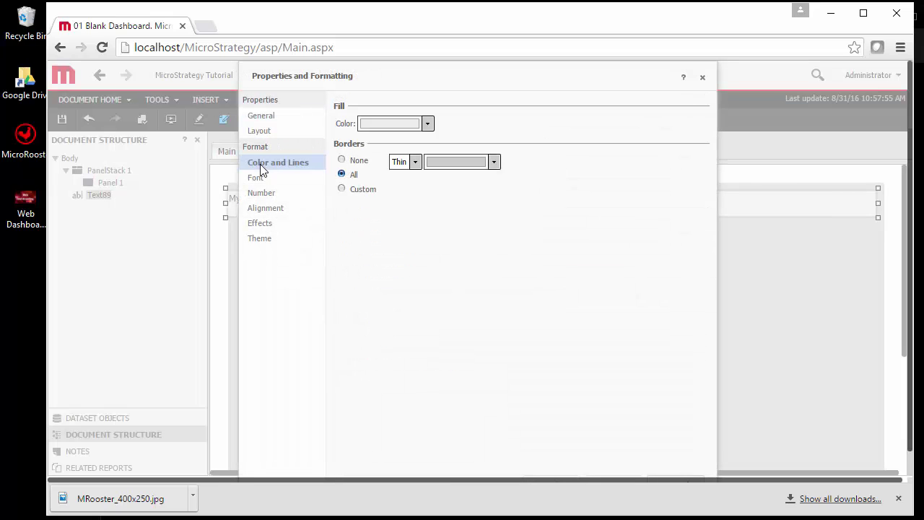
{"action": "left_click", "coordinate": [404, 124]}
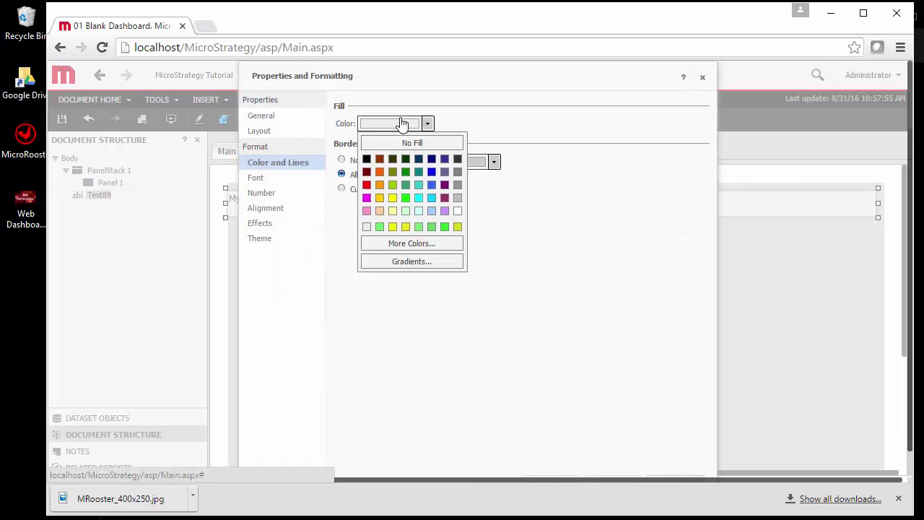
{"action": "left_click", "coordinate": [367, 184]}
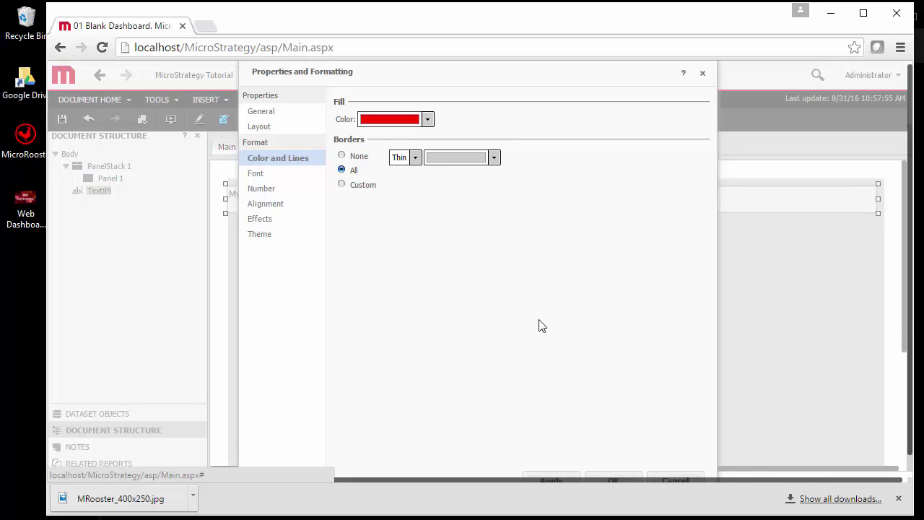
{"action": "left_click", "coordinate": [613, 457]}
{"action": "left_click", "coordinate": [366, 176]}
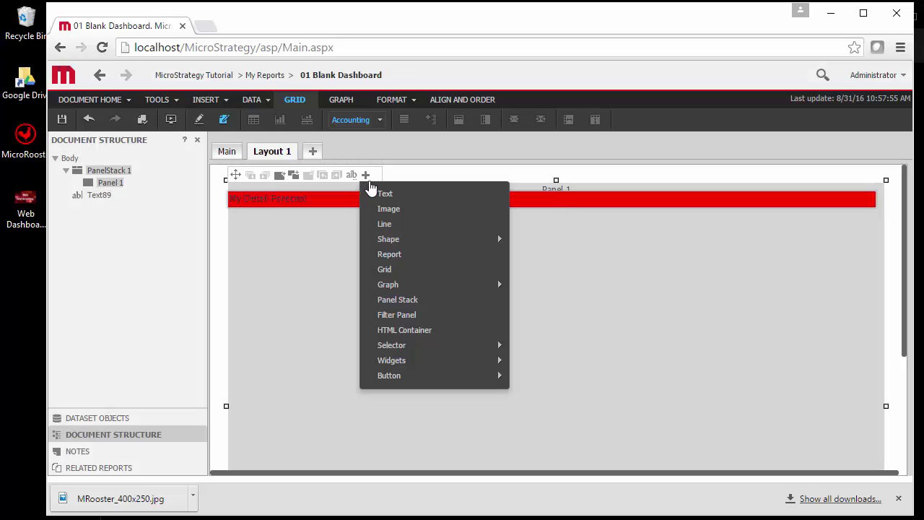
- Add a grid holding Category, Quarter and Subcategory from the dataset objects
{"action": "left_click", "coordinate": [401, 270]}
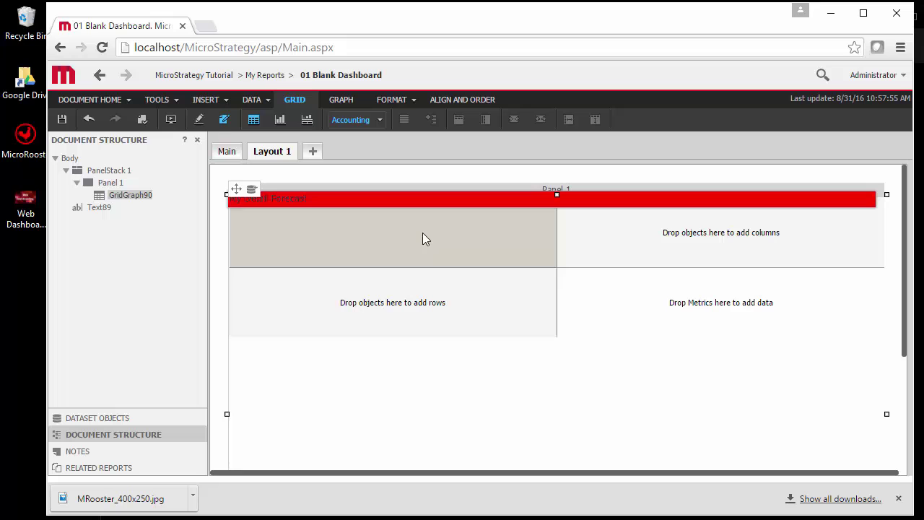
{"action": "left_click", "coordinate": [103, 418]}
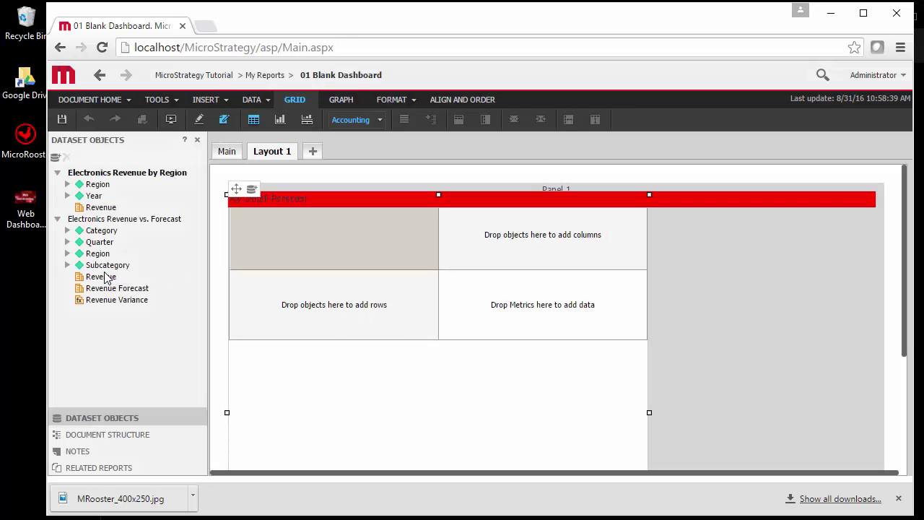
{"action": "left_click", "coordinate": [99, 231]}
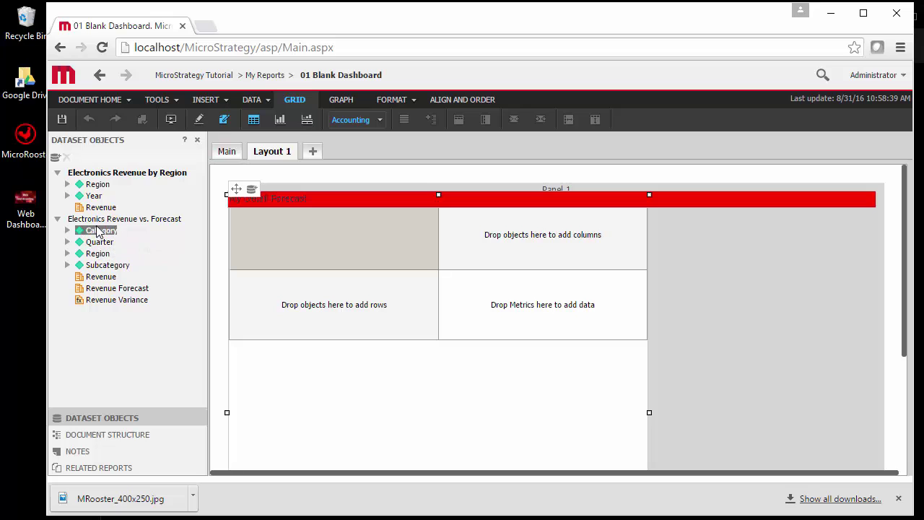
{"action": "left_click_drag", "start_coordinate": [101, 224], "coordinate": [283, 284]}
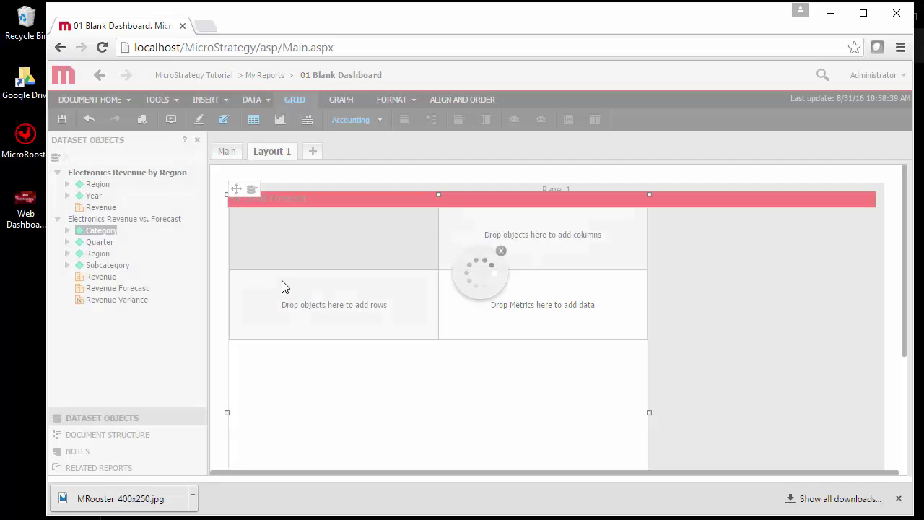
{"action": "left_click_drag", "start_coordinate": [116, 242], "coordinate": [397, 252]}
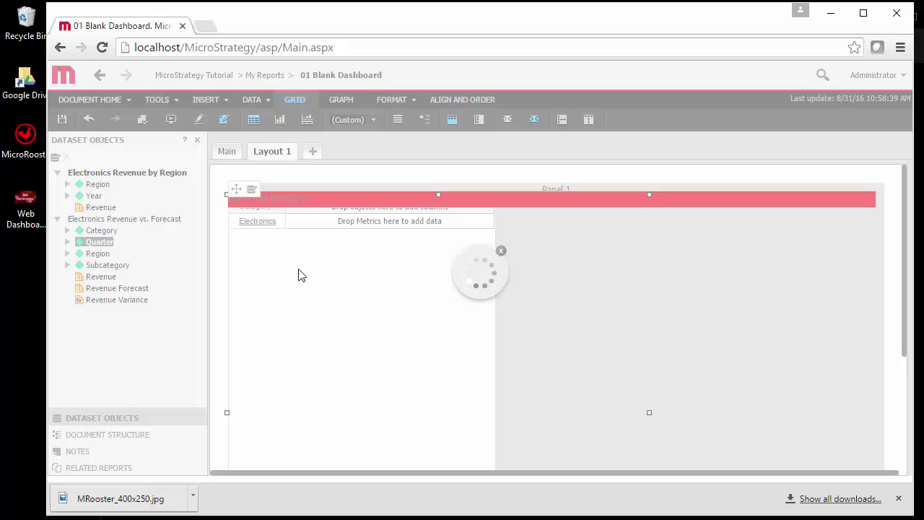
{"action": "left_click_drag", "start_coordinate": [107, 265], "coordinate": [390, 271]}
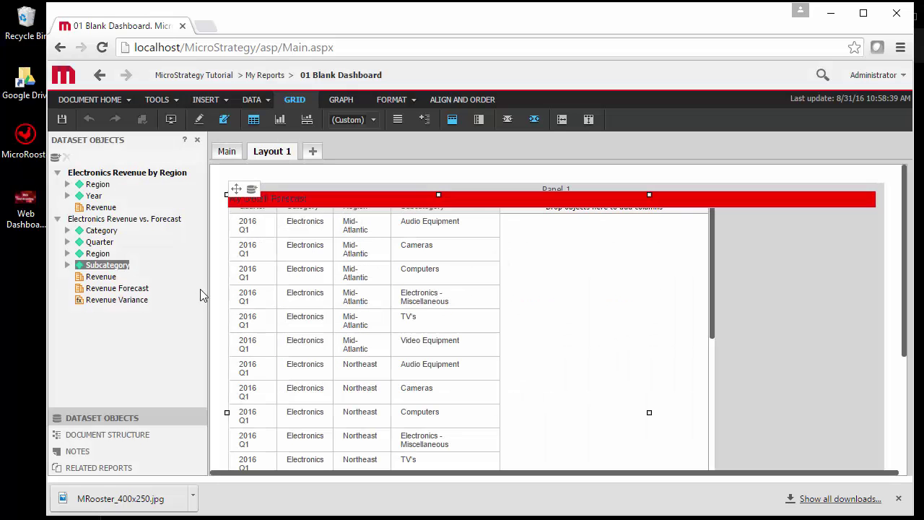
- Rename the new layout to Detail and return to the Main layout
{"action": "right_click", "coordinate": [280, 150]}
{"action": "left_click", "coordinate": [298, 157]}
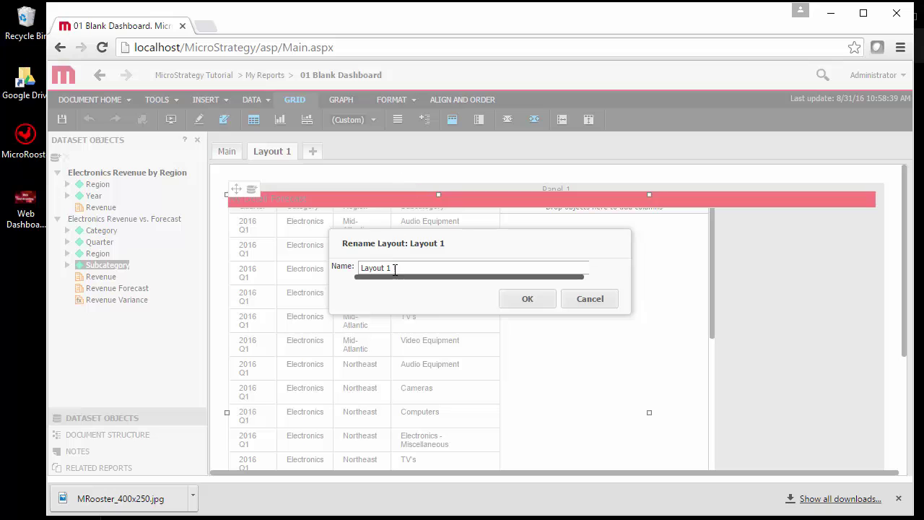
{"action": "left_click_drag", "start_coordinate": [395, 270], "coordinate": [358, 269]}
{"action": "type", "text": "Detail"}
{"action": "left_click", "coordinate": [505, 296]}
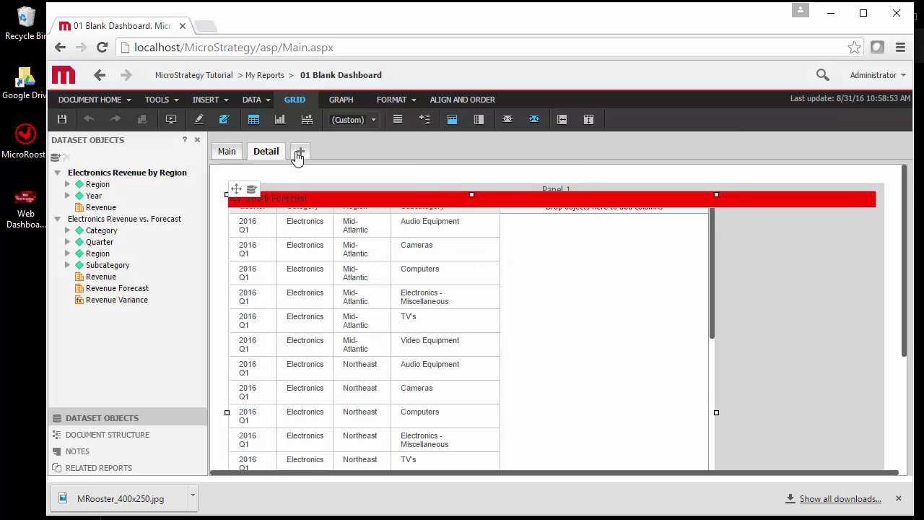
{"action": "left_click", "coordinate": [227, 151]}
{"action": "right_click", "coordinate": [600, 260]}
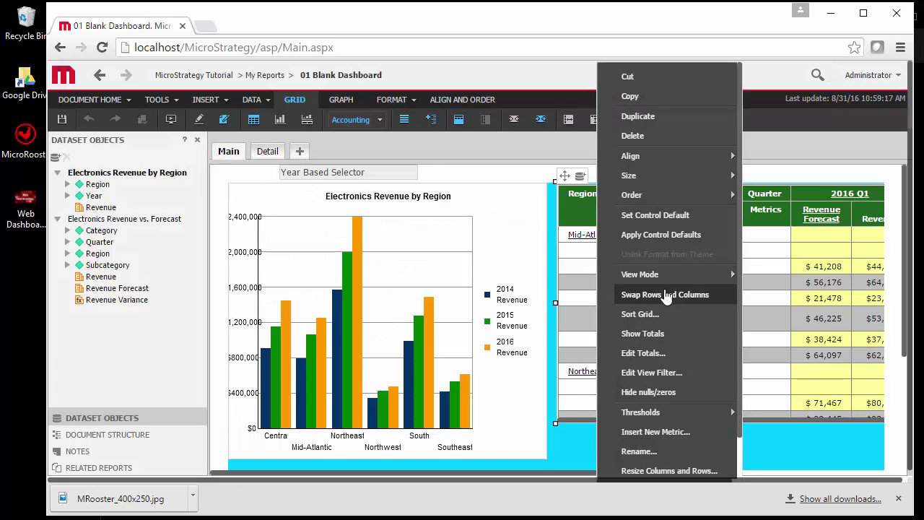
- Save a Region In List view filter for Northeast, Southeast and Mid-Atlantic
{"action": "left_click", "coordinate": [652, 373]}
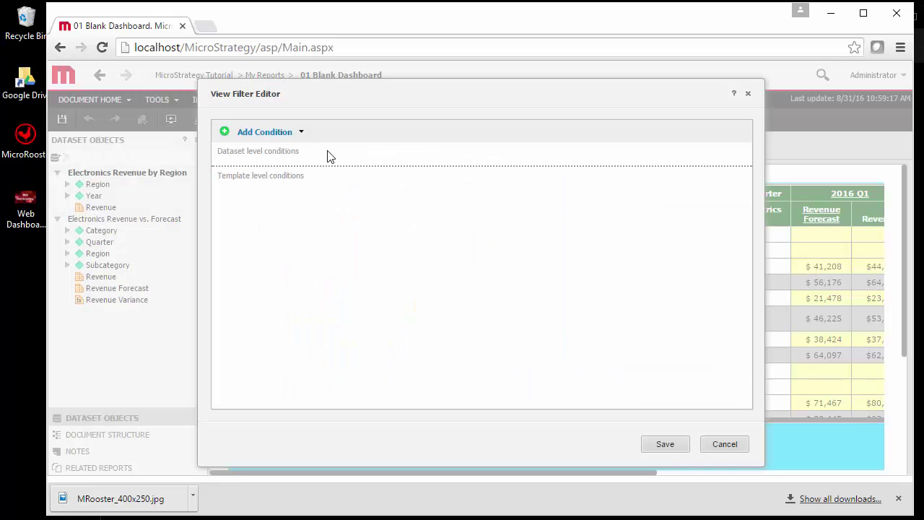
{"action": "left_click", "coordinate": [284, 134]}
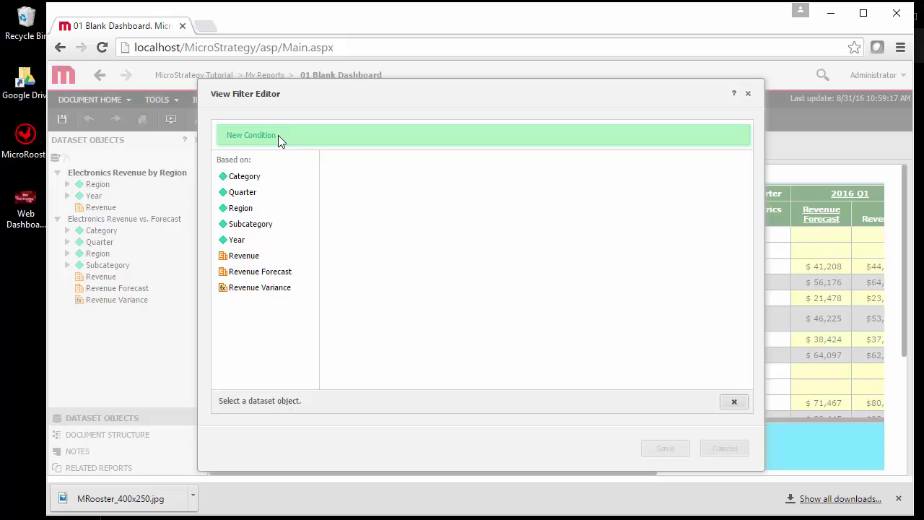
{"action": "left_click", "coordinate": [252, 209]}
{"action": "left_click", "coordinate": [340, 176]}
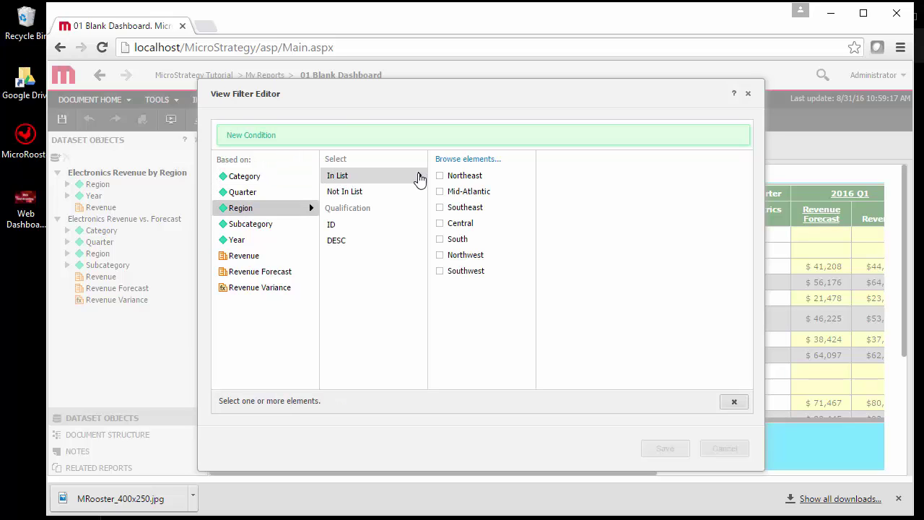
{"action": "left_click", "coordinate": [439, 176]}
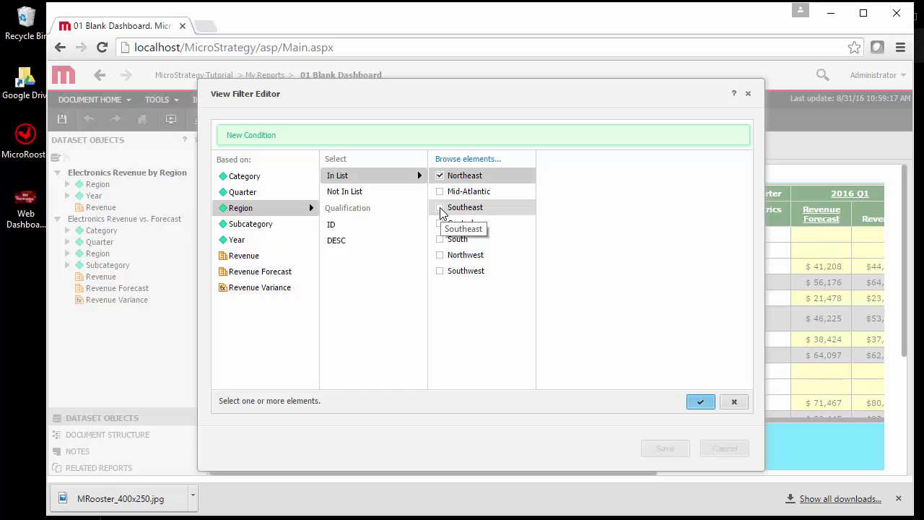
{"action": "left_click", "coordinate": [440, 209]}
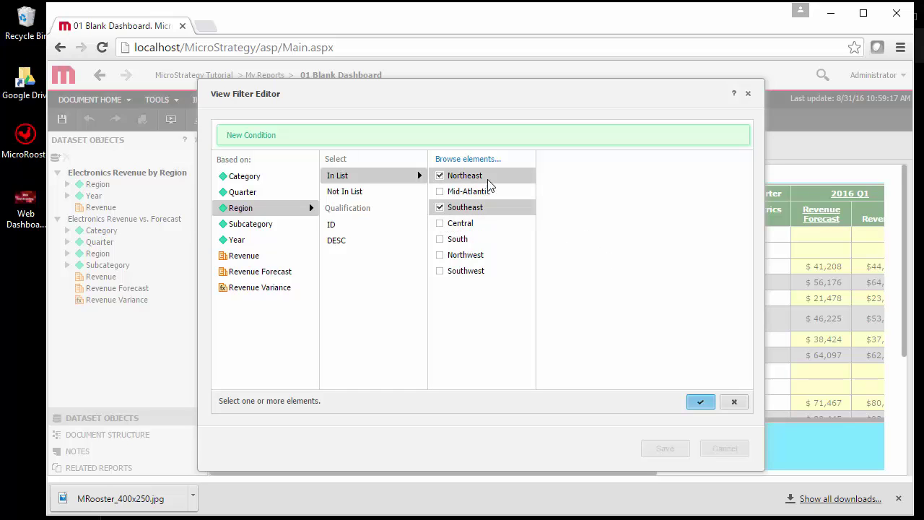
{"action": "left_click", "coordinate": [440, 191]}
{"action": "left_click", "coordinate": [701, 402]}
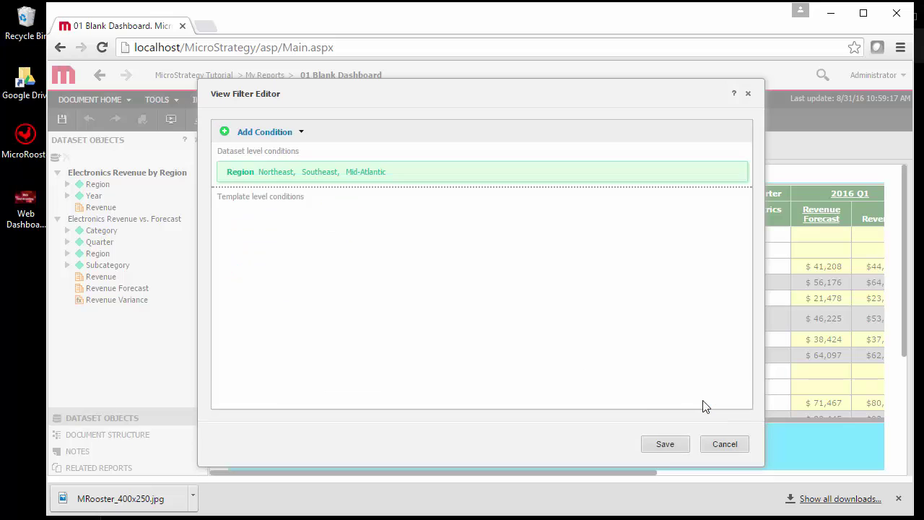
{"action": "left_click", "coordinate": [681, 447]}
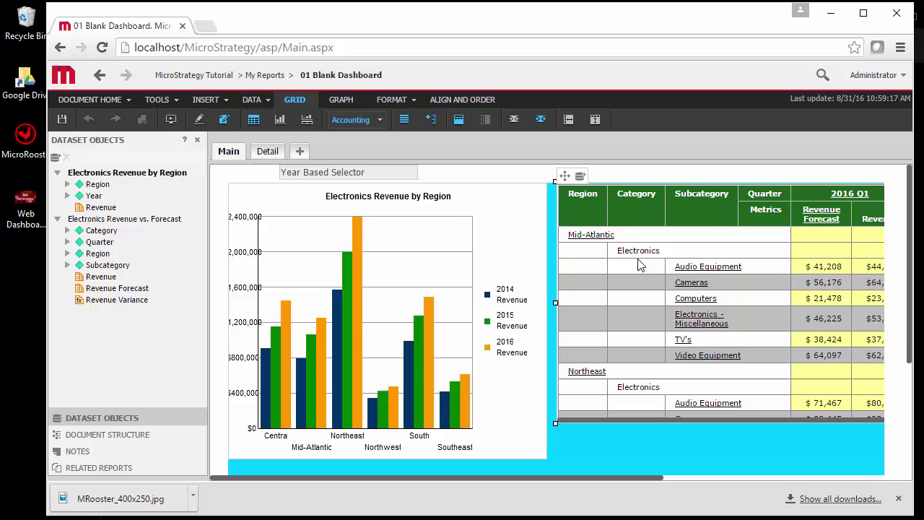
- Add Revenue and Revenue Variance to the Detail grid and move Quarter into the rows
{"action": "right_click", "coordinate": [634, 203]}
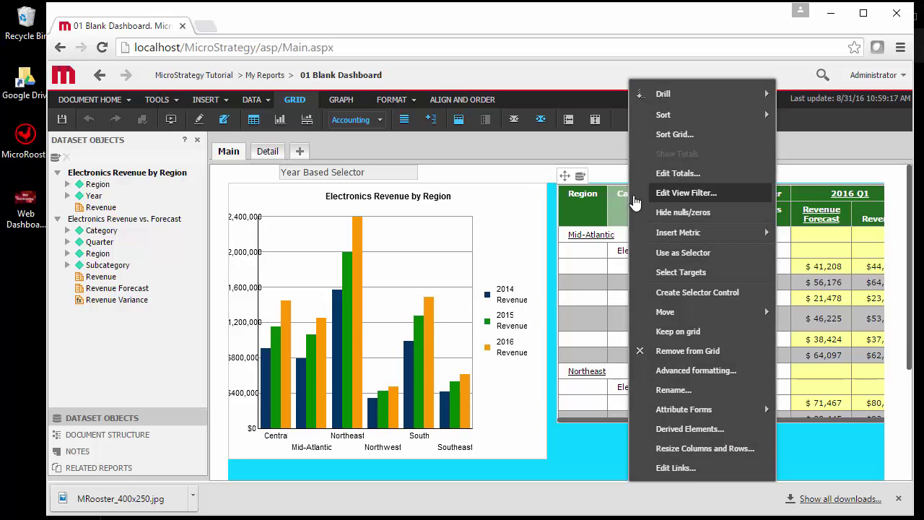
{"action": "left_click", "coordinate": [686, 351]}
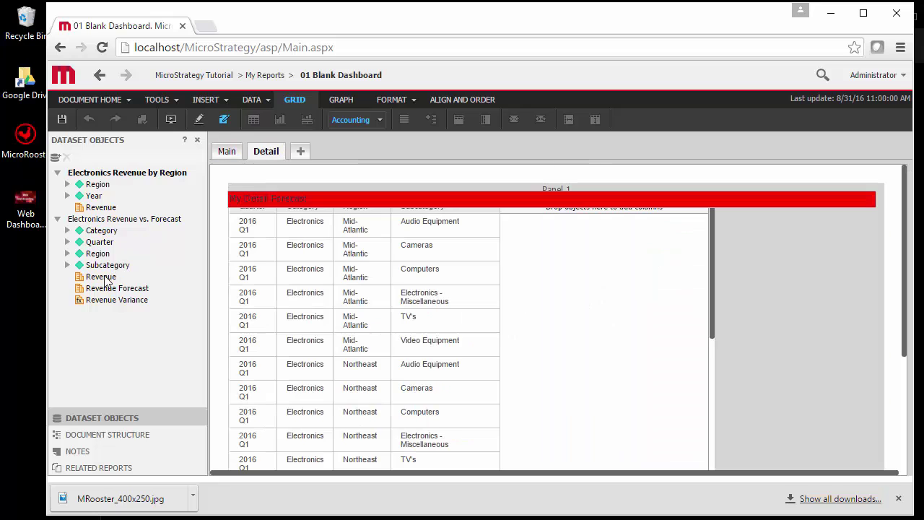
{"action": "mouse_move", "coordinate": [105, 280]}
{"action": "left_mouse_down"}
{"action": "mouse_move", "coordinate": [485, 334]}
{"action": "mouse_move", "coordinate": [551, 280]}
{"action": "left_mouse_up"}
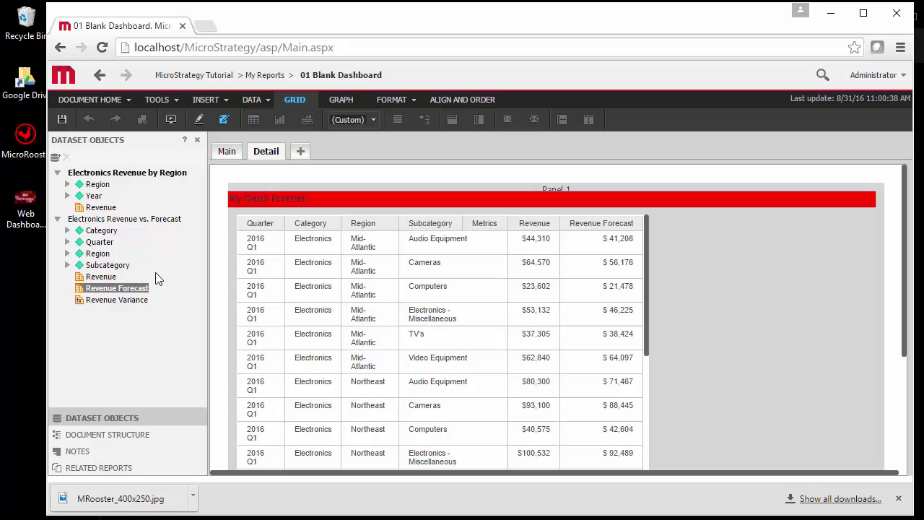
{"action": "left_click_drag", "start_coordinate": [117, 299], "coordinate": [635, 246]}
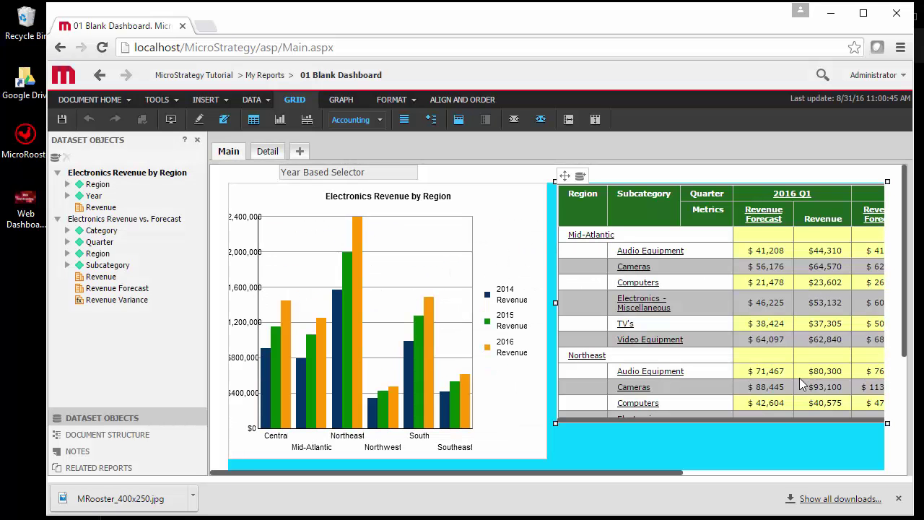
{"action": "left_click_drag", "start_coordinate": [641, 200], "coordinate": [582, 195]}
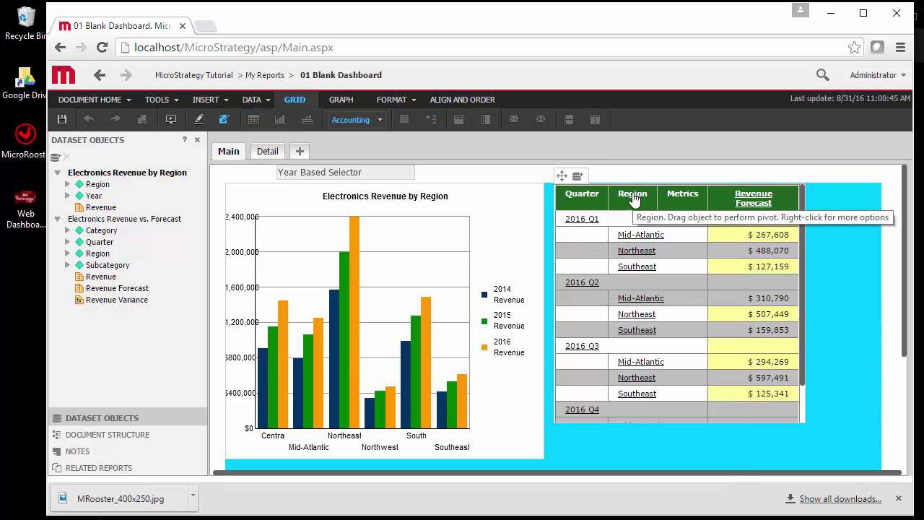
- In presentation mode, filter the forecast grid by a chart region bar and check the Detail layout
{"action": "left_click", "coordinate": [279, 153]}
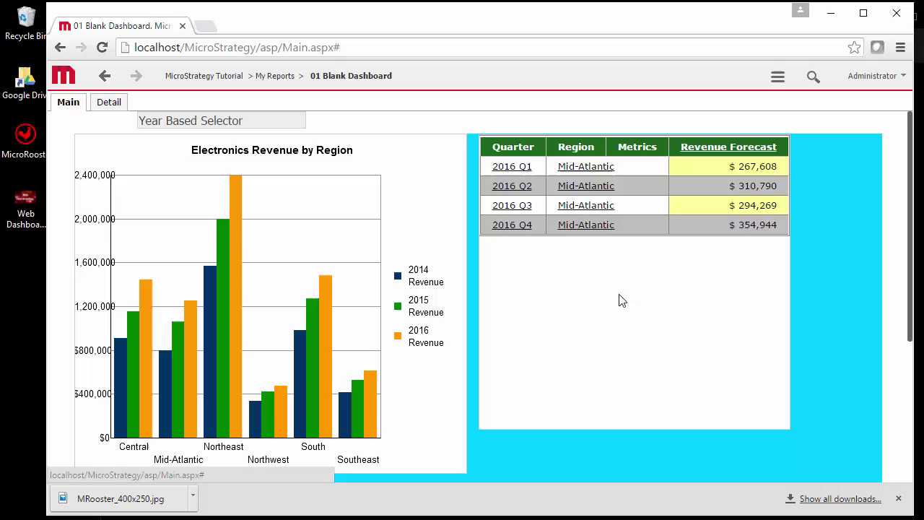
{"action": "left_click", "coordinate": [130, 415]}
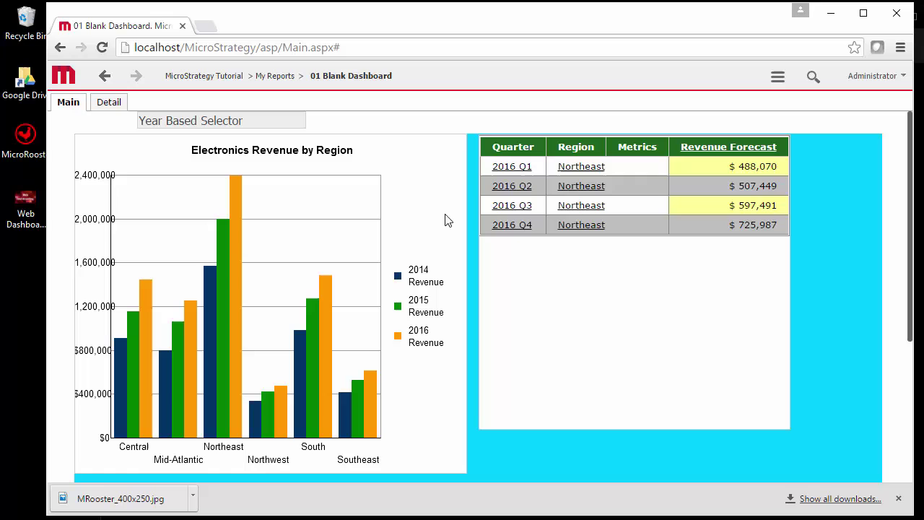
{"action": "left_click", "coordinate": [109, 104]}
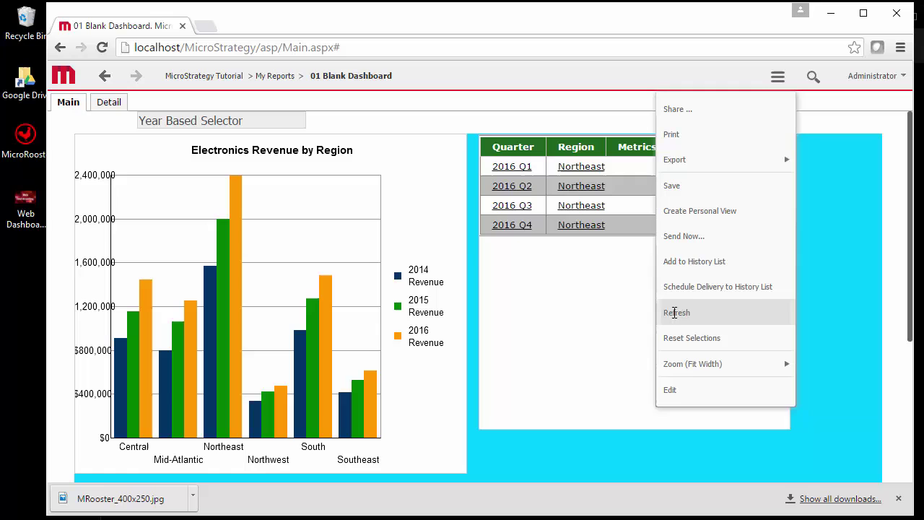
{"action": "mouse_move", "coordinate": [692, 364]}
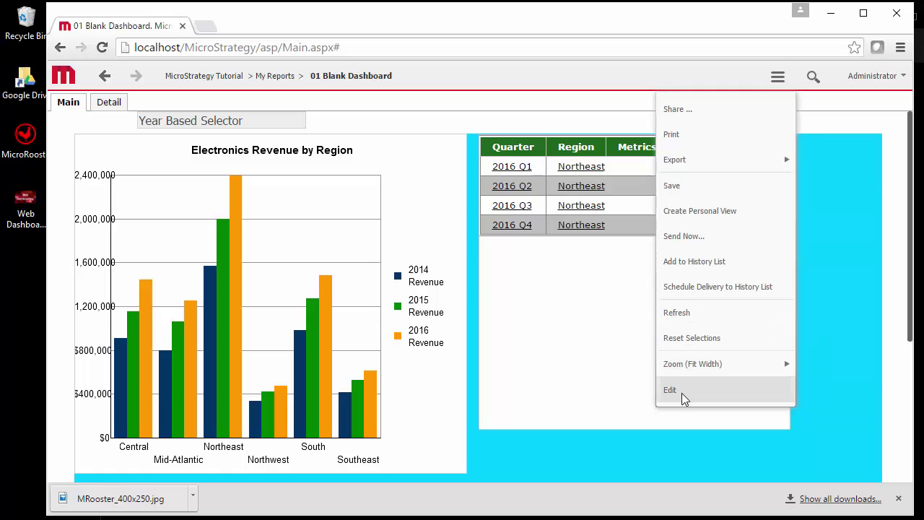
- Format the Year Based Selector label with a black fill and white font colour
{"action": "left_click", "coordinate": [681, 392]}
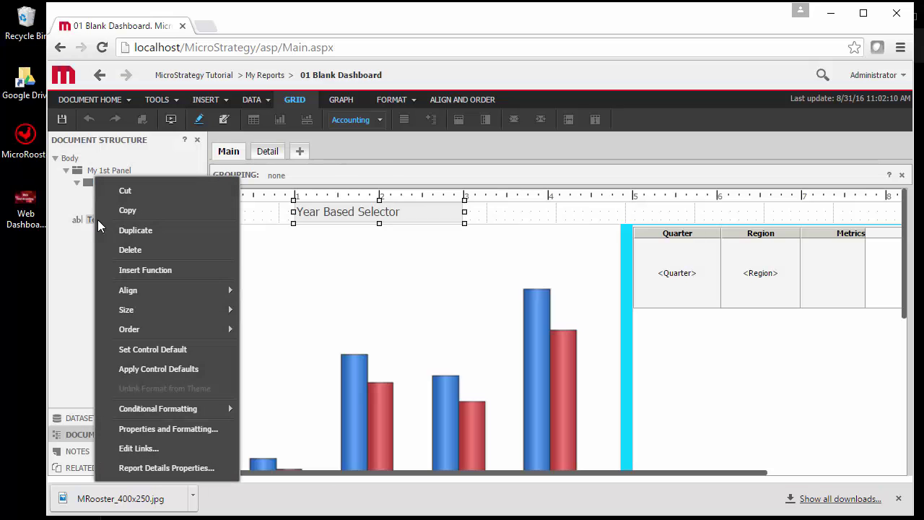
{"action": "left_click", "coordinate": [155, 430]}
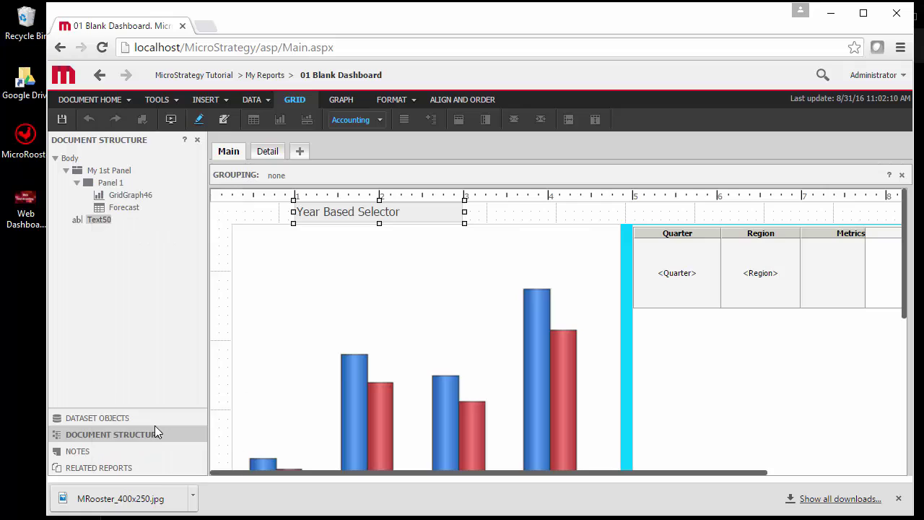
{"action": "left_click", "coordinate": [278, 162]}
{"action": "left_click", "coordinate": [388, 125]}
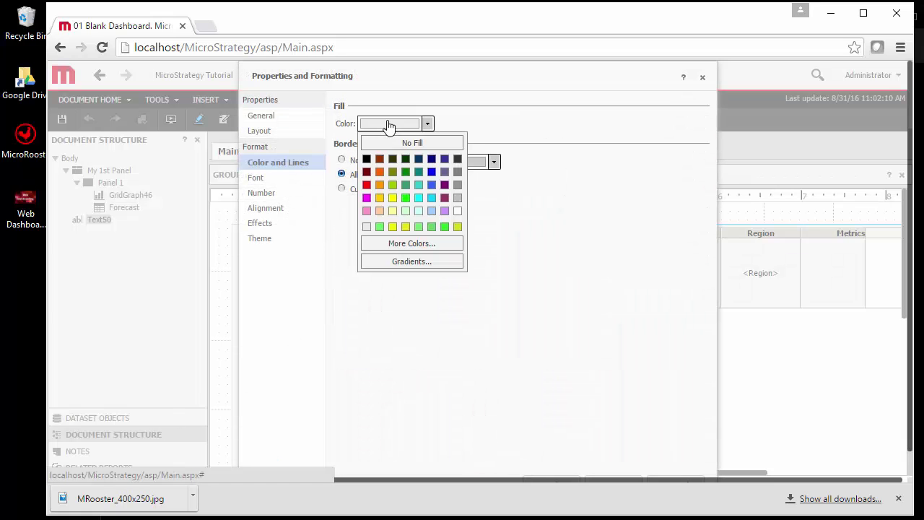
{"action": "left_click", "coordinate": [367, 161]}
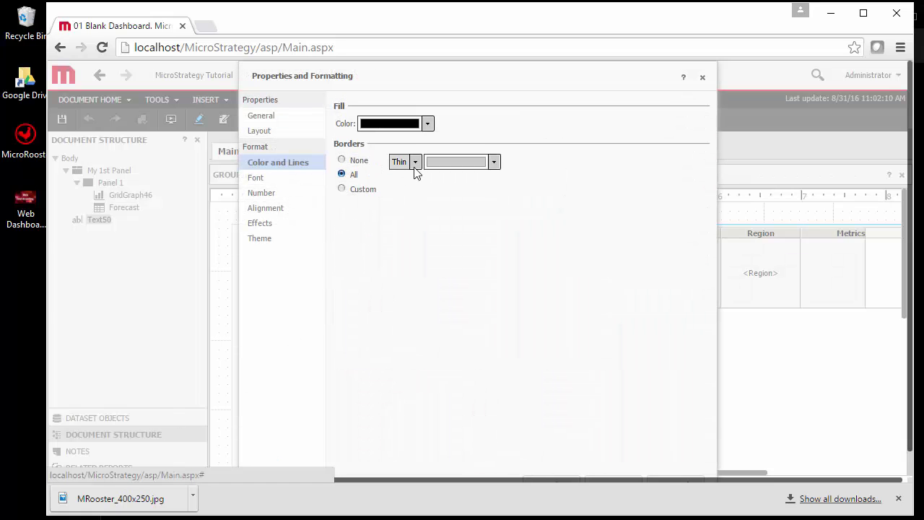
{"action": "left_click", "coordinate": [260, 180]}
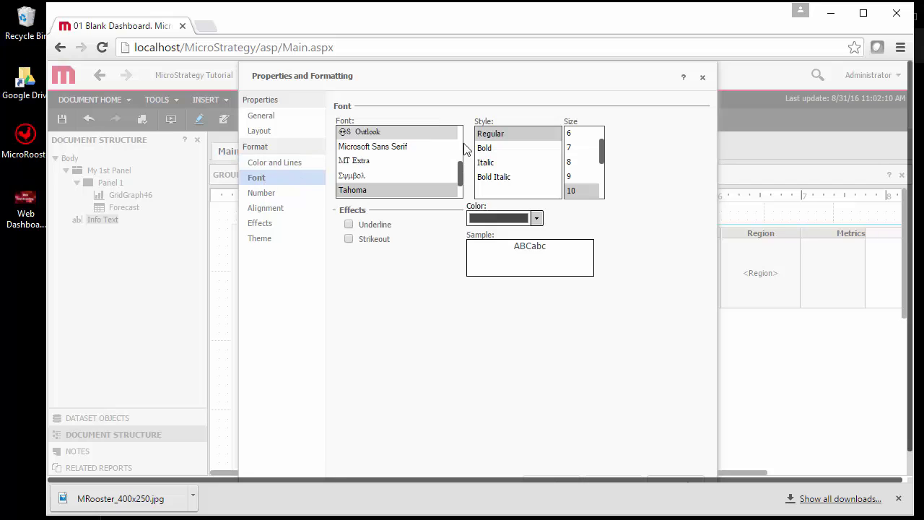
{"action": "left_click", "coordinate": [537, 219]}
{"action": "left_click", "coordinate": [566, 289]}
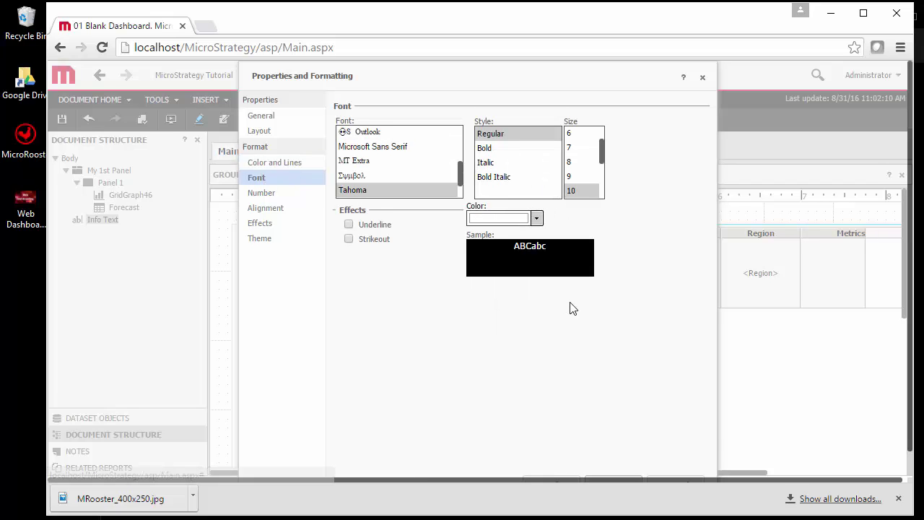
{"action": "scroll", "coordinate": [647, 406], "scroll_direction": "down", "scroll_amount": 1}
{"action": "left_click", "coordinate": [620, 456]}
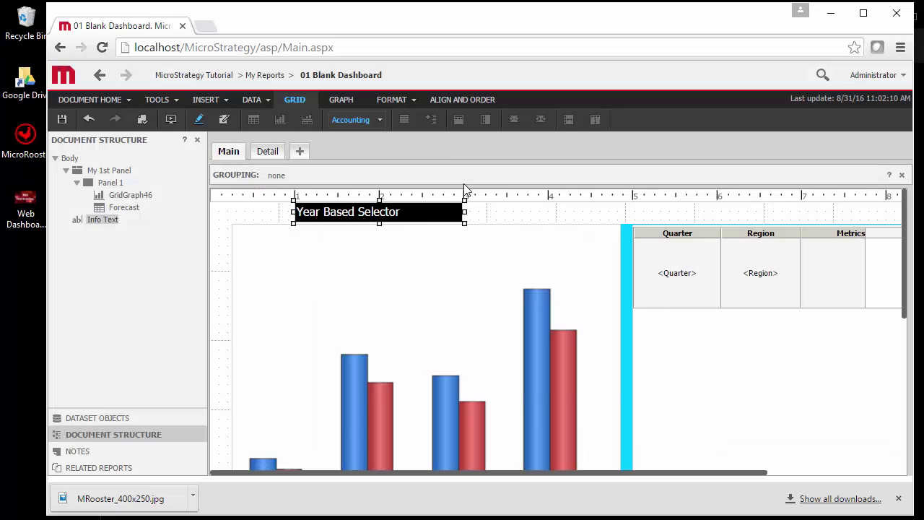
- Set the Body section's Color and Lines fill to light grey
{"action": "right_click", "coordinate": [507, 214]}
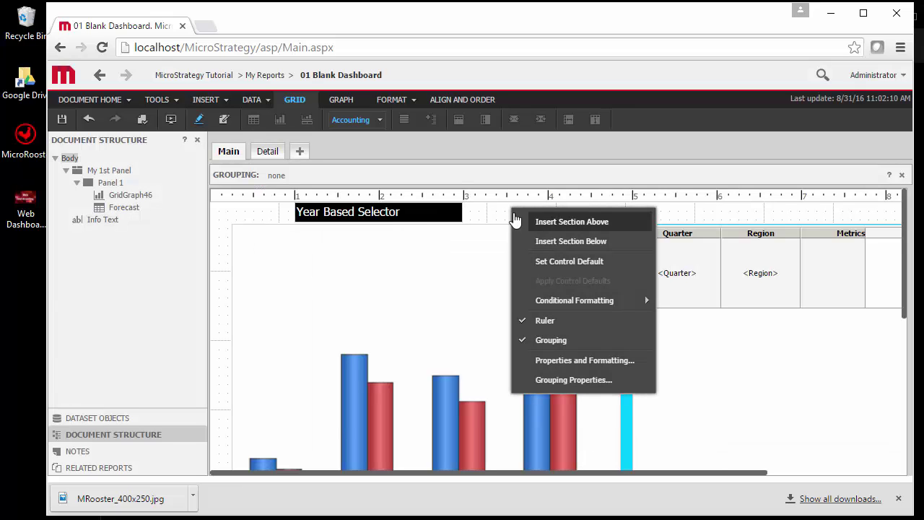
{"action": "left_click", "coordinate": [581, 360]}
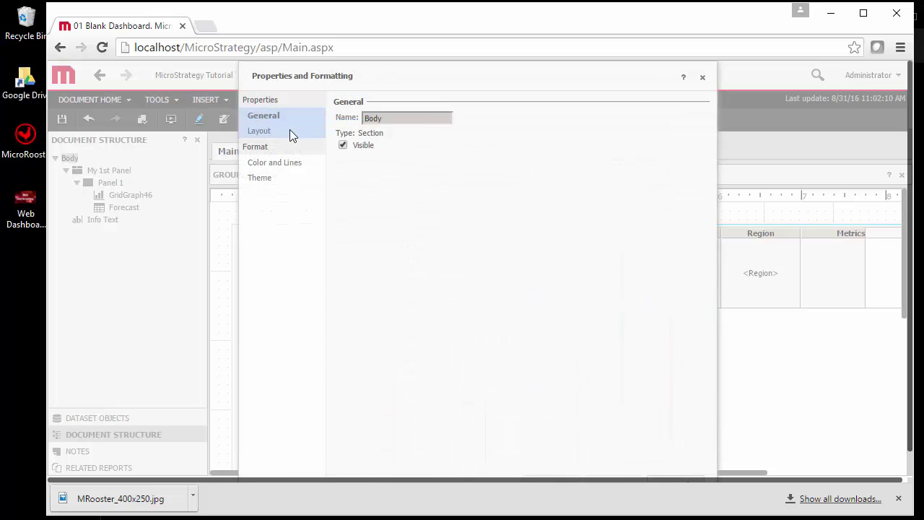
{"action": "left_click", "coordinate": [289, 135]}
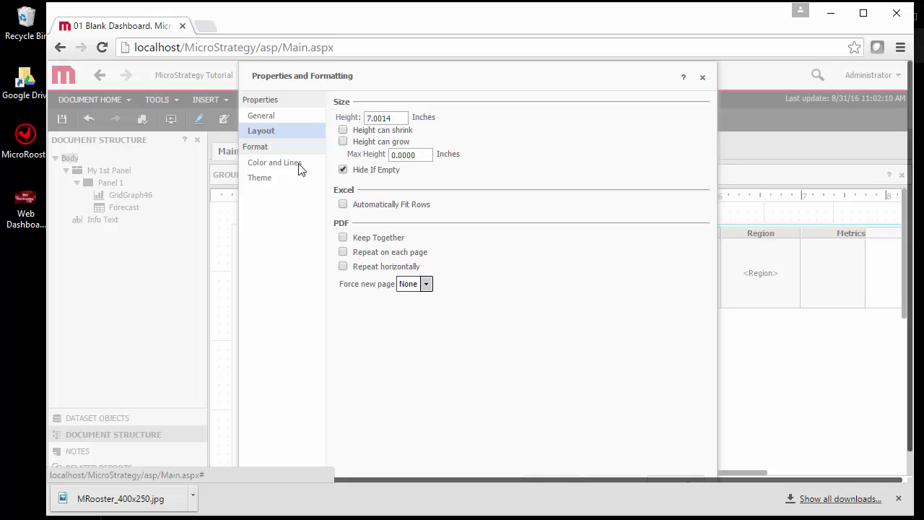
{"action": "left_click", "coordinate": [269, 178]}
{"action": "left_click", "coordinate": [366, 126]}
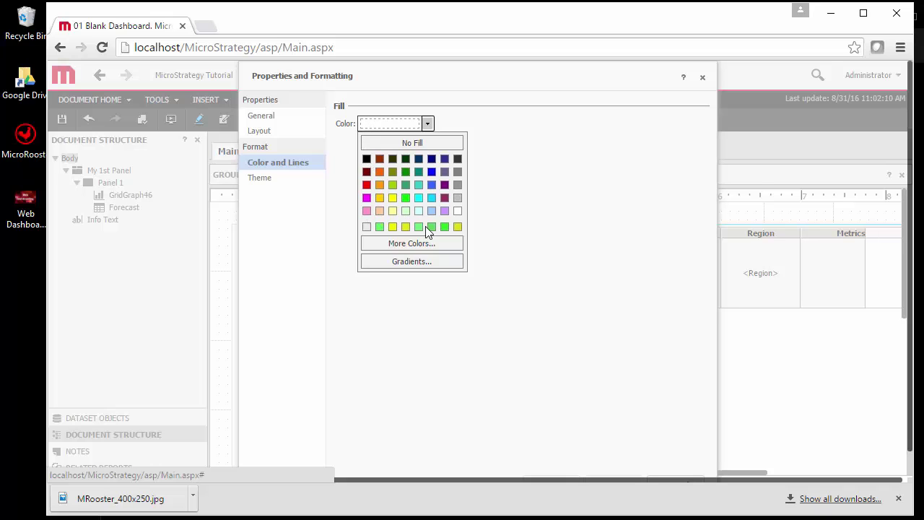
{"action": "left_click", "coordinate": [457, 198]}
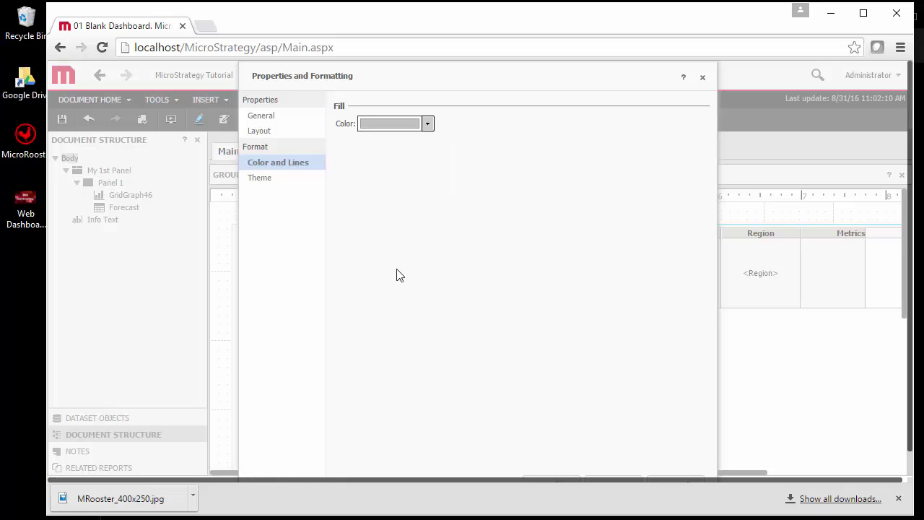
{"action": "scroll", "coordinate": [562, 432], "scroll_direction": "down", "scroll_amount": 1}
{"action": "left_click", "coordinate": [607, 457]}
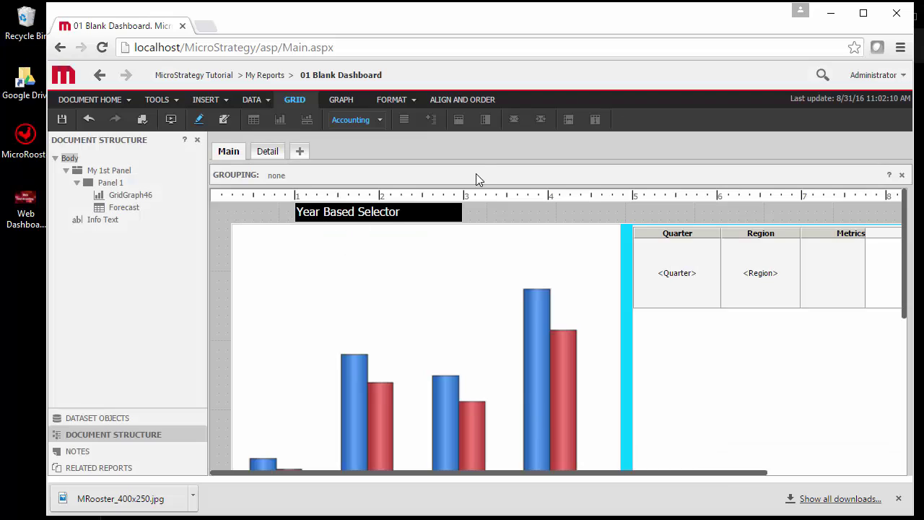
- Review the Detail tab, then insert Customer Regional Analysis from Documents and Scorecards as a third layout
{"action": "left_click", "coordinate": [267, 151]}
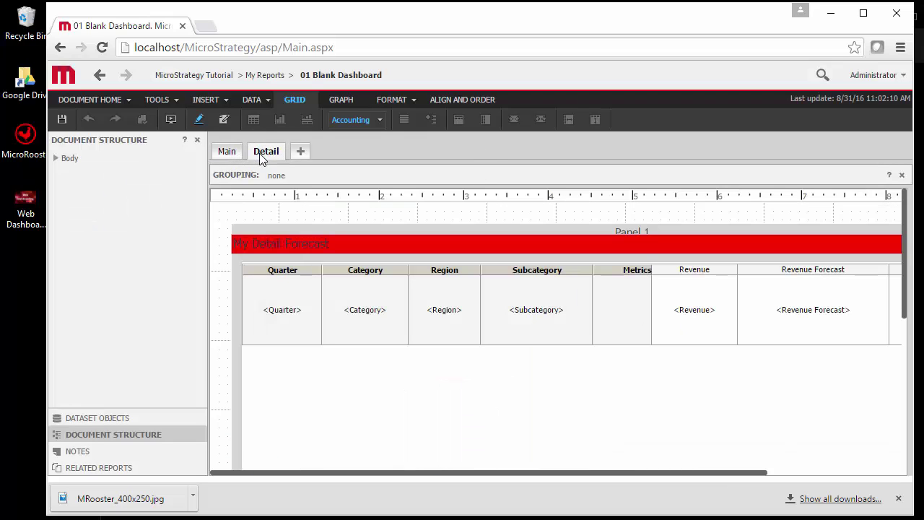
{"action": "left_click", "coordinate": [226, 151]}
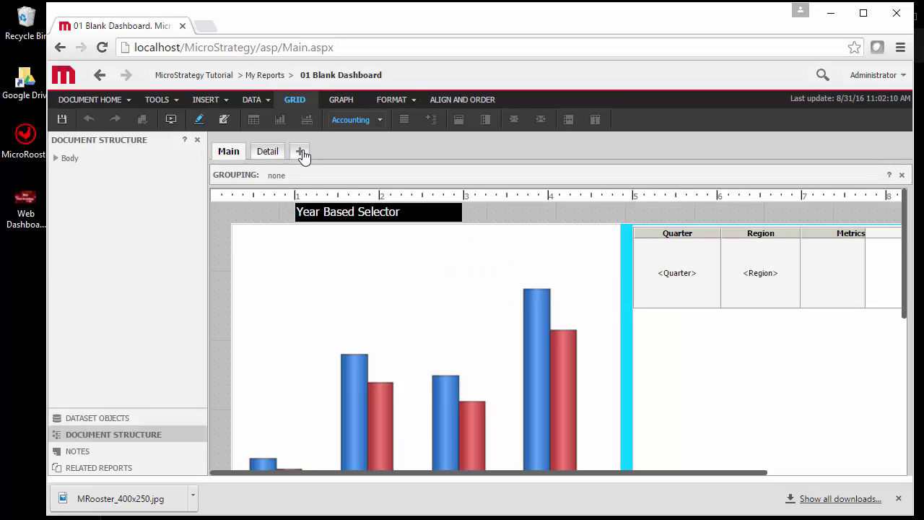
{"action": "left_click", "coordinate": [302, 153]}
{"action": "left_click", "coordinate": [502, 141]}
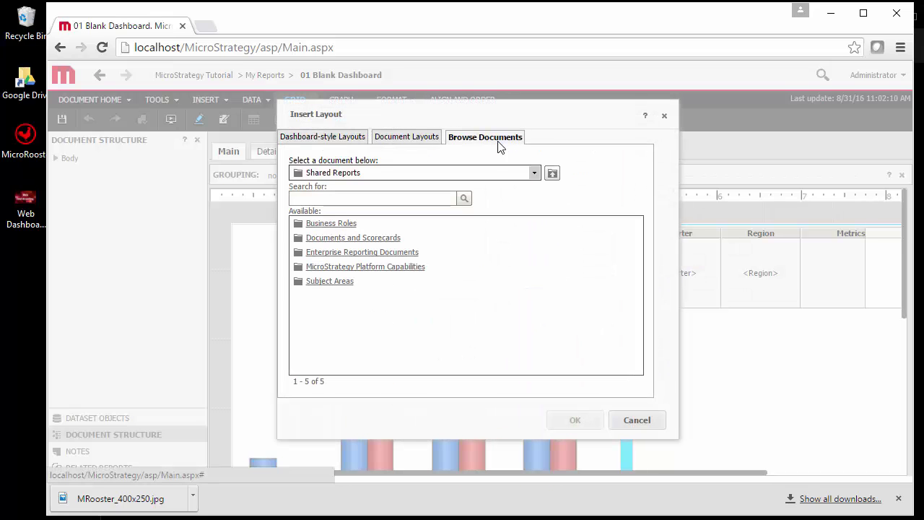
{"action": "left_click", "coordinate": [381, 243]}
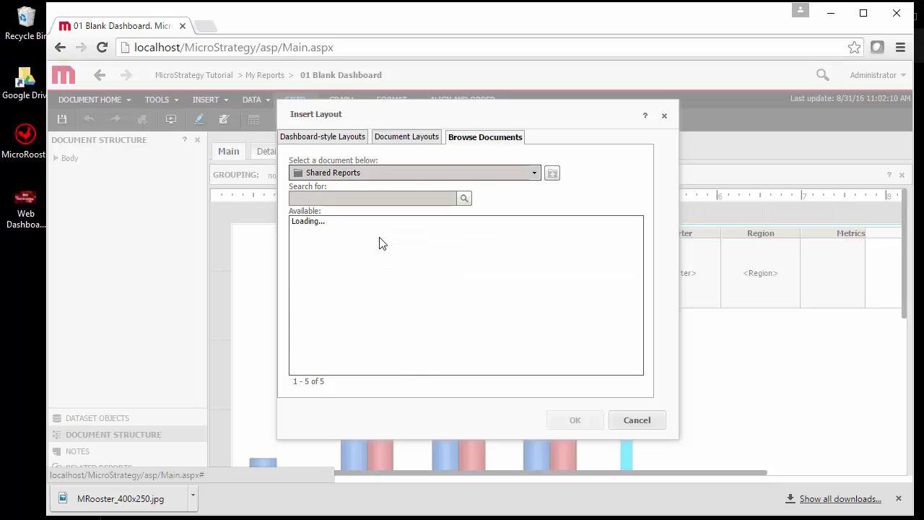
{"action": "left_click", "coordinate": [481, 354]}
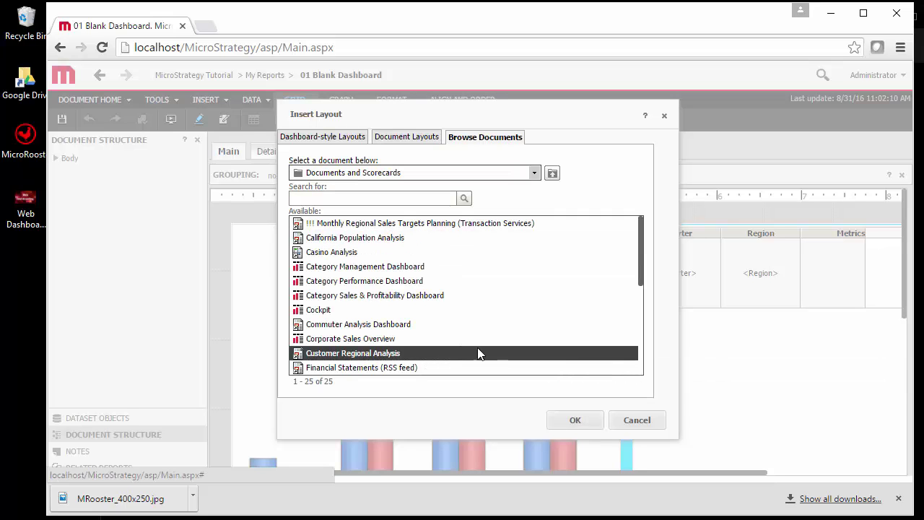
{"action": "left_click", "coordinate": [576, 420]}
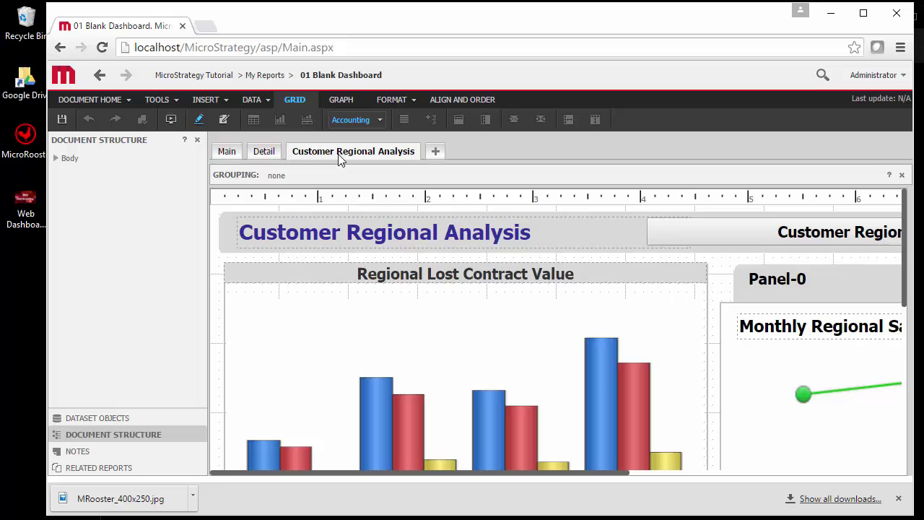
- Open Layout Custom Visualizations for the Customer Regional Analysis tab
{"action": "scroll", "coordinate": [464, 280], "scroll_direction": "down", "scroll_amount": 5}
{"action": "scroll", "coordinate": [470, 271], "scroll_direction": "up", "scroll_amount": 2}
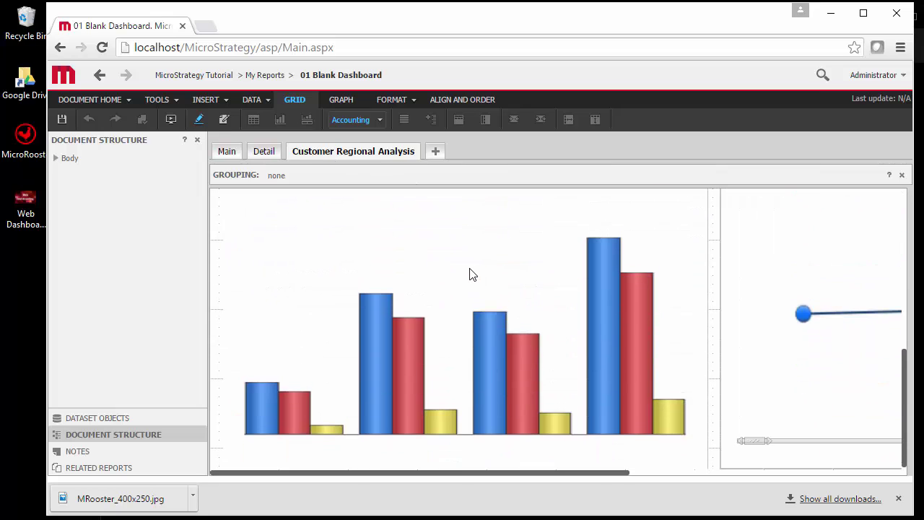
{"action": "scroll", "coordinate": [470, 274], "scroll_direction": "up", "scroll_amount": 3}
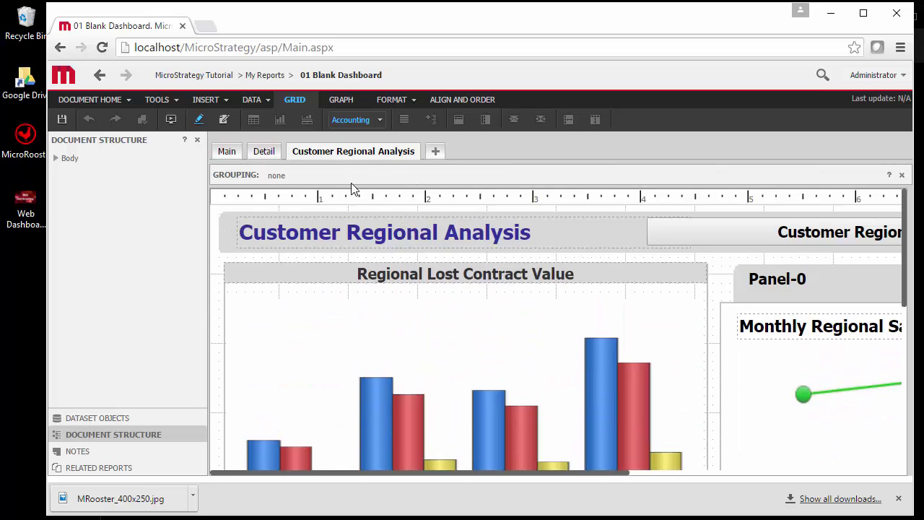
{"action": "right_click", "coordinate": [323, 158]}
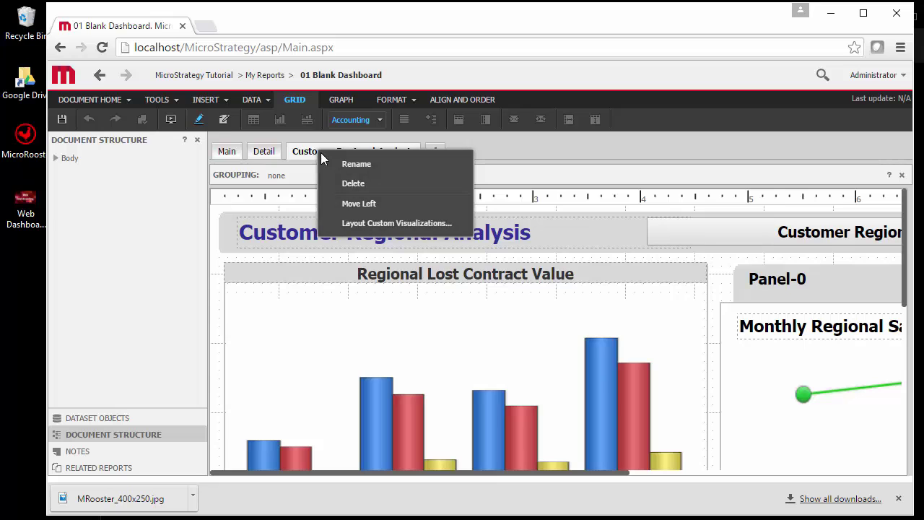
{"action": "left_click", "coordinate": [383, 220]}
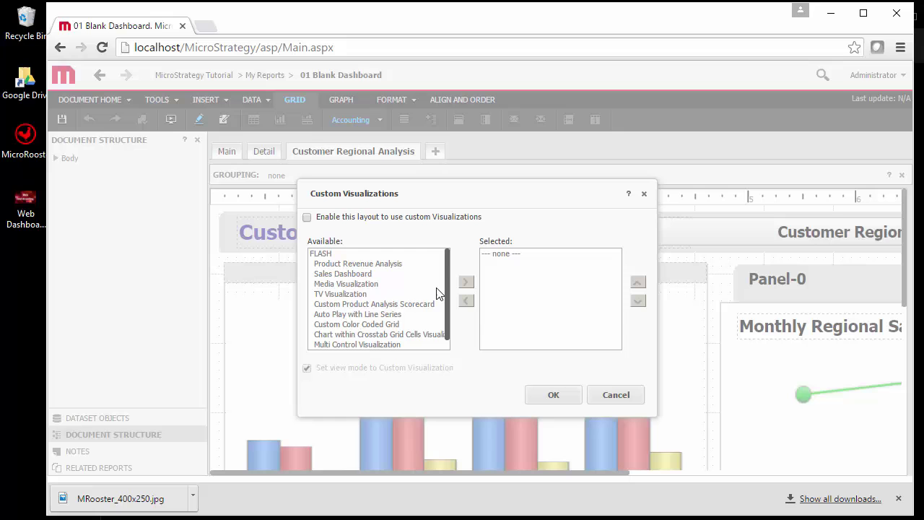
{"action": "scroll", "coordinate": [436, 294], "scroll_direction": "down", "scroll_amount": 1}
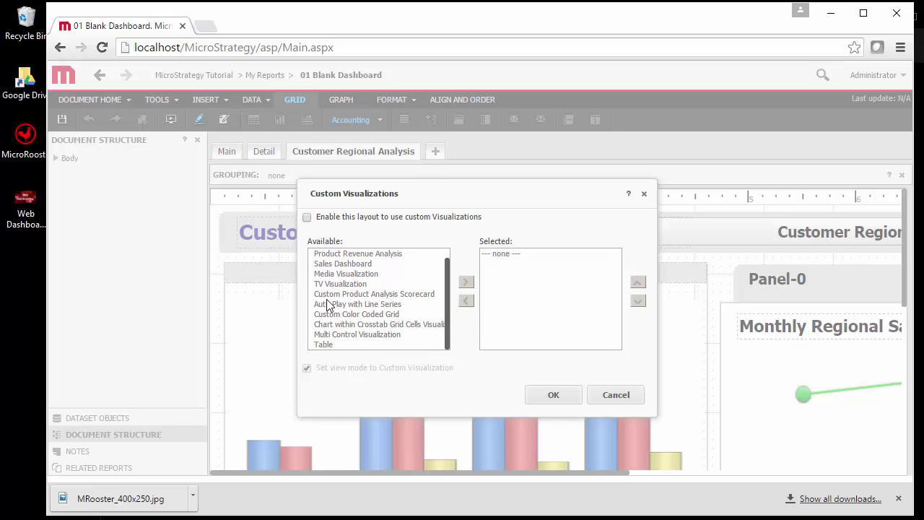
- Cancel the custom visualization settings and review the Detail and Customer Regional Analysis tabs
{"action": "left_click", "coordinate": [615, 395]}
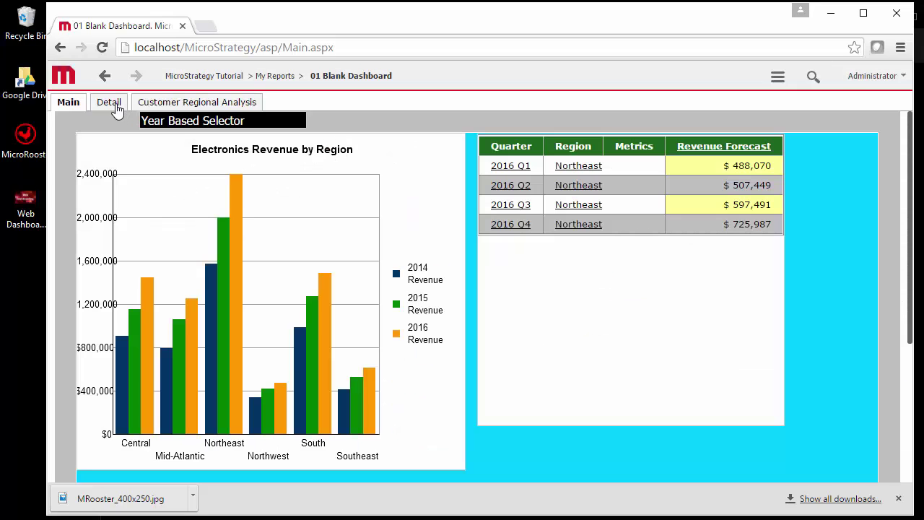
{"action": "left_click", "coordinate": [115, 107]}
{"action": "left_click", "coordinate": [144, 103]}
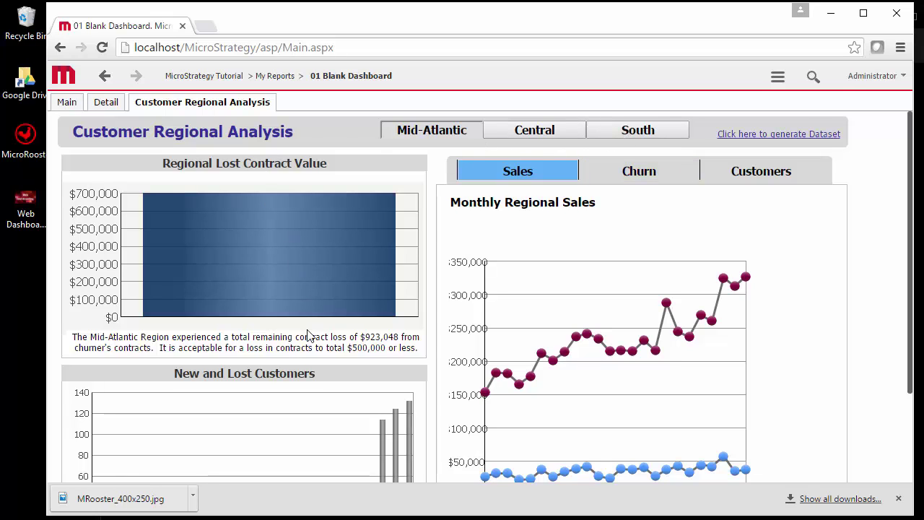
{"action": "scroll", "coordinate": [309, 332], "scroll_direction": "down", "scroll_amount": 3}
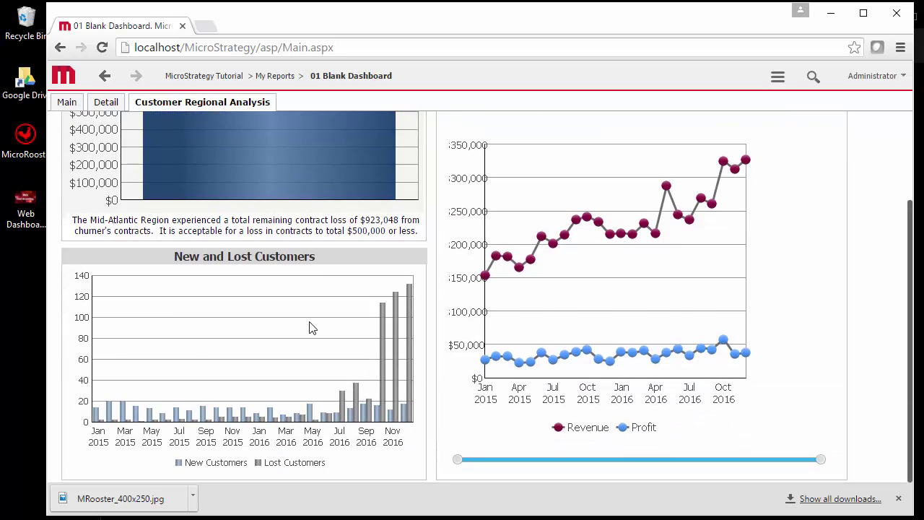
{"action": "left_click", "coordinate": [778, 77]}
- Narrow the Year Based Selector label and insert a new selector beside it
{"action": "left_click_drag", "start_coordinate": [465, 218], "coordinate": [402, 217]}
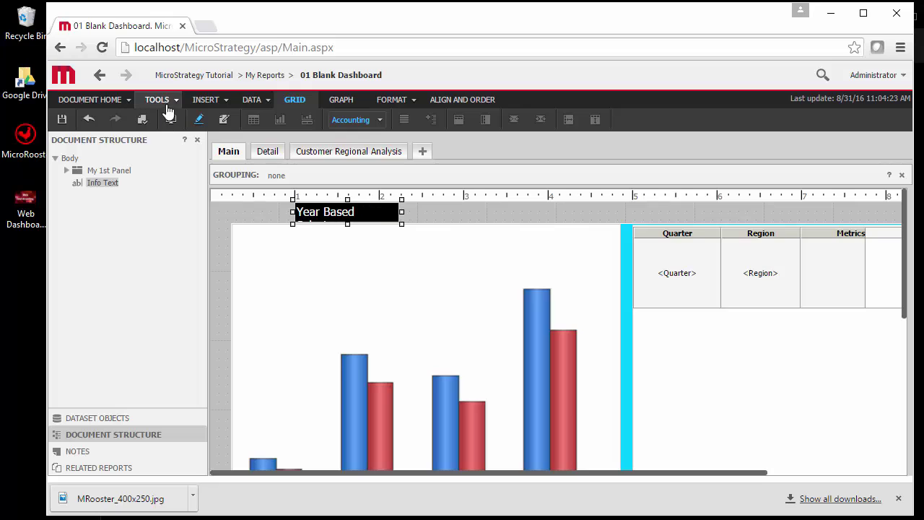
{"action": "left_click", "coordinate": [208, 101]}
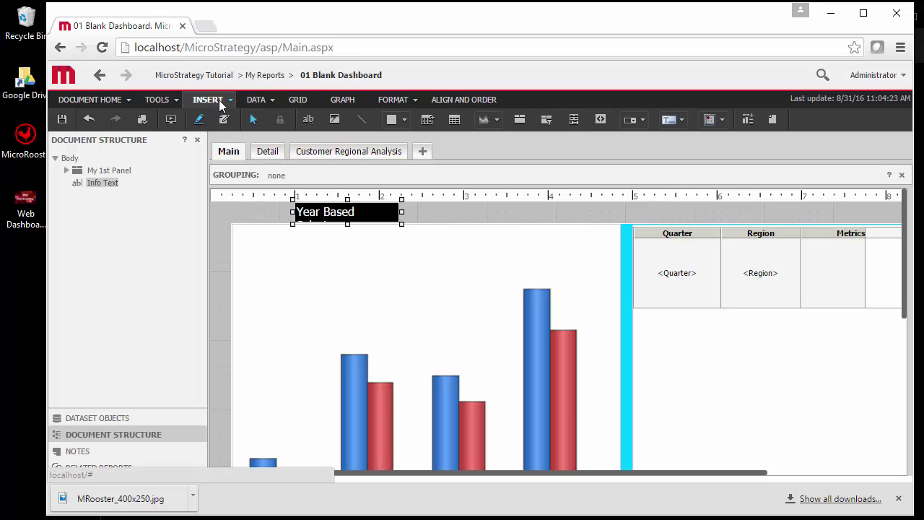
{"action": "left_click", "coordinate": [231, 105]}
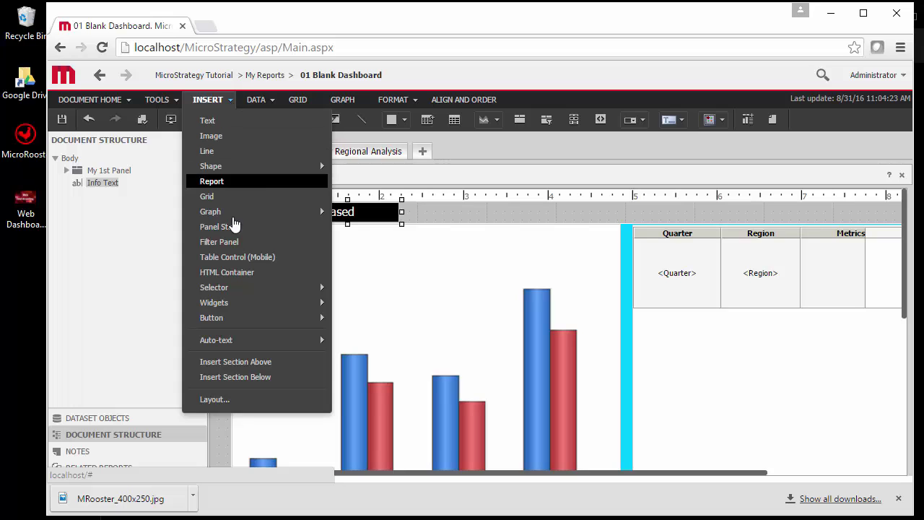
{"action": "left_click", "coordinate": [452, 211]}
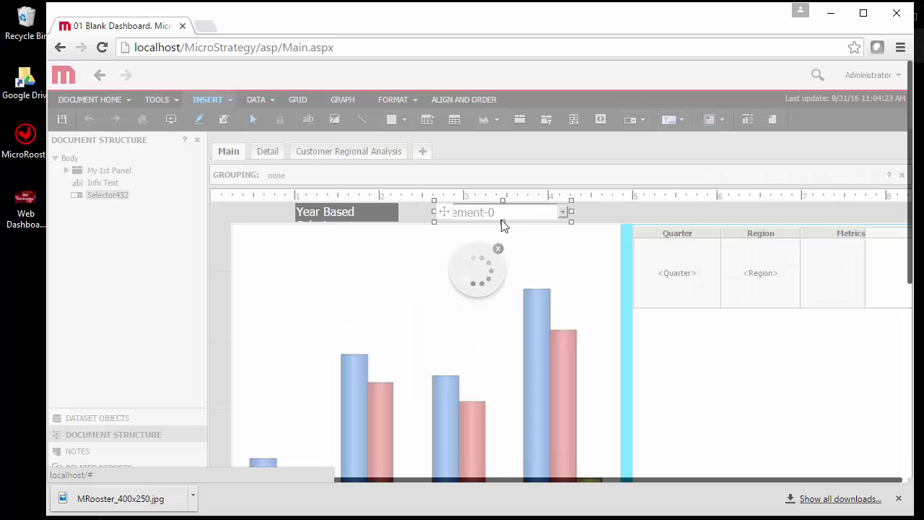
{"action": "right_click", "coordinate": [513, 218]}
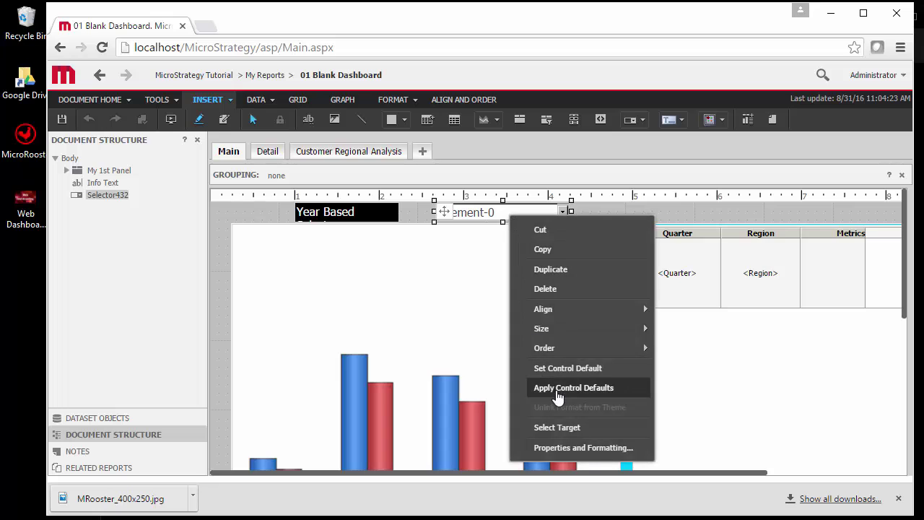
- Set Selector432's source to Year and give it a fill colour in Properties and Formatting
{"action": "left_click", "coordinate": [580, 447]}
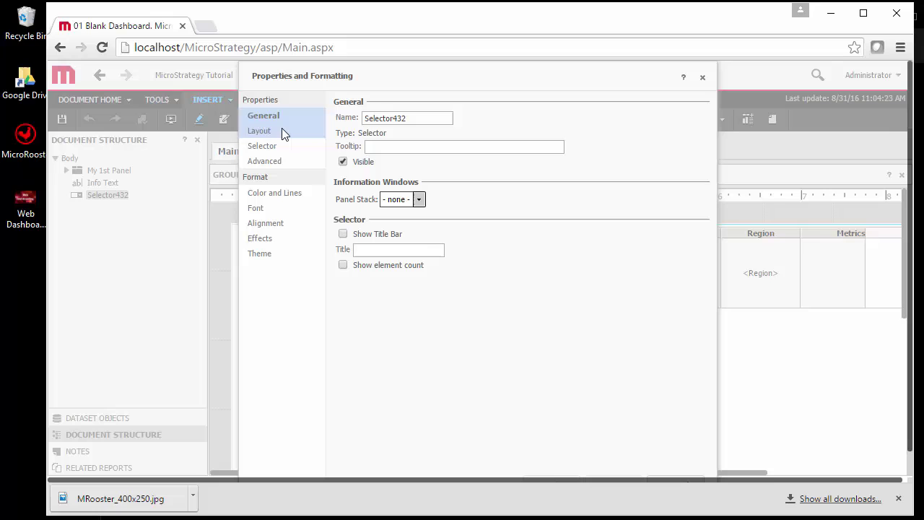
{"action": "left_click", "coordinate": [264, 146]}
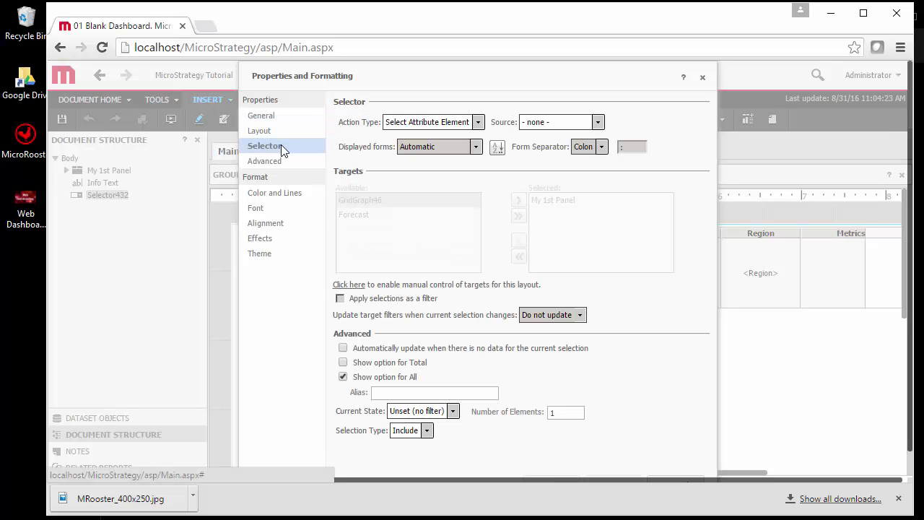
{"action": "left_click", "coordinate": [549, 122]}
{"action": "left_click", "coordinate": [530, 167]}
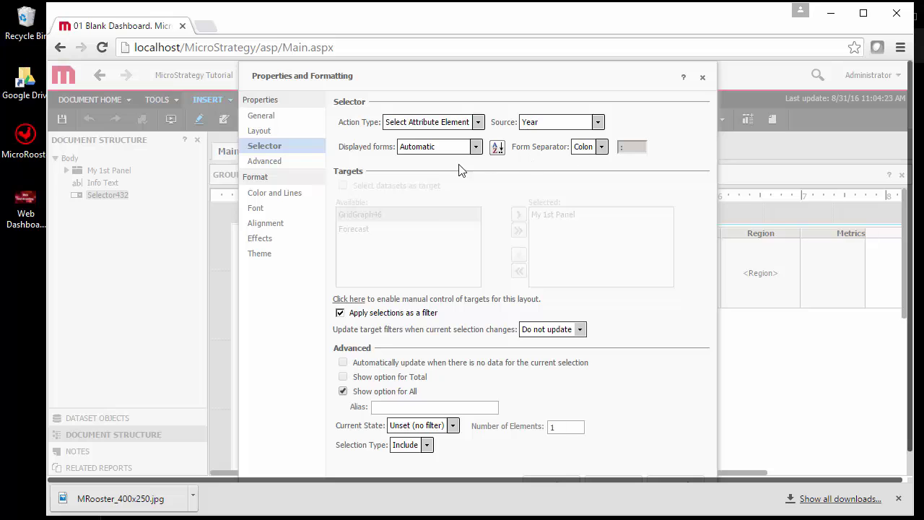
{"action": "left_click", "coordinate": [278, 174]}
{"action": "left_click", "coordinate": [378, 100]}
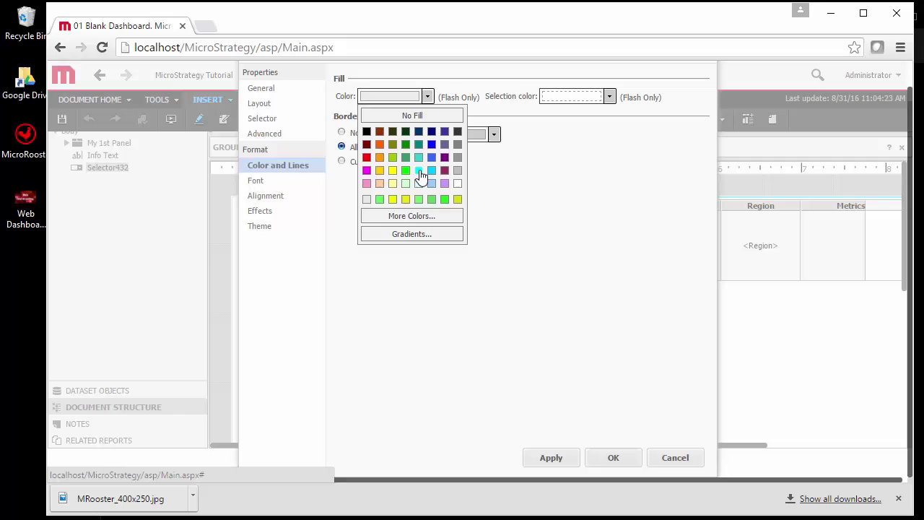
{"action": "left_click", "coordinate": [457, 183]}
{"action": "key", "text": "Return"}
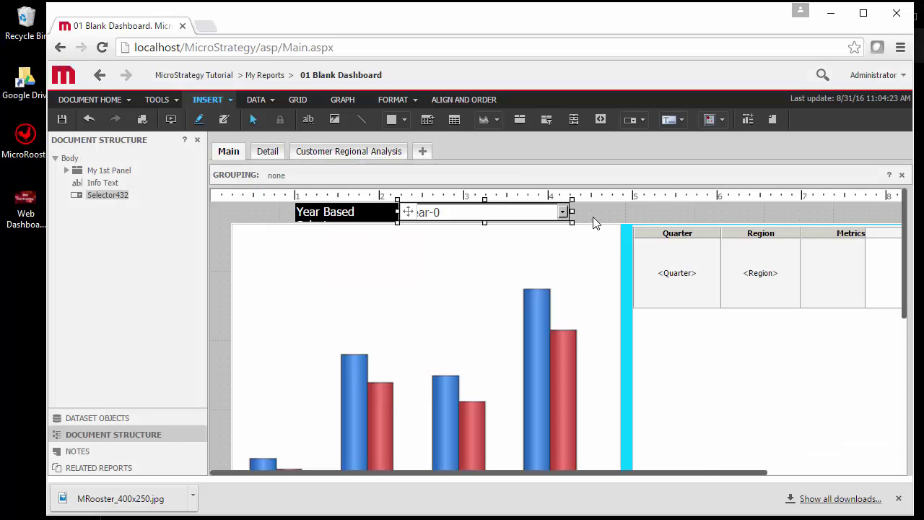
{"action": "left_click", "coordinate": [269, 283]}
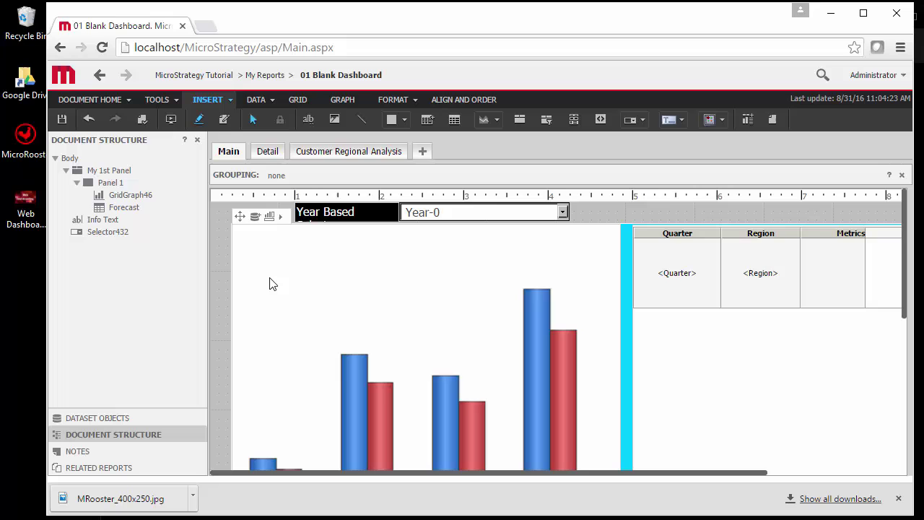
- Test the Year selector with 2014, 2015, 2016 and all years, and view Mid-Atlantic and Southeast forecasts
{"action": "left_click", "coordinate": [171, 119]}
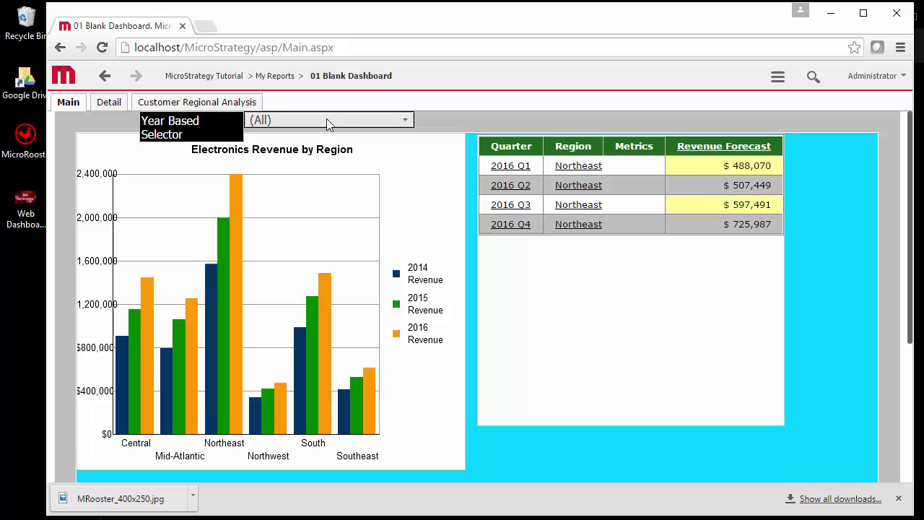
{"action": "left_click", "coordinate": [404, 121]}
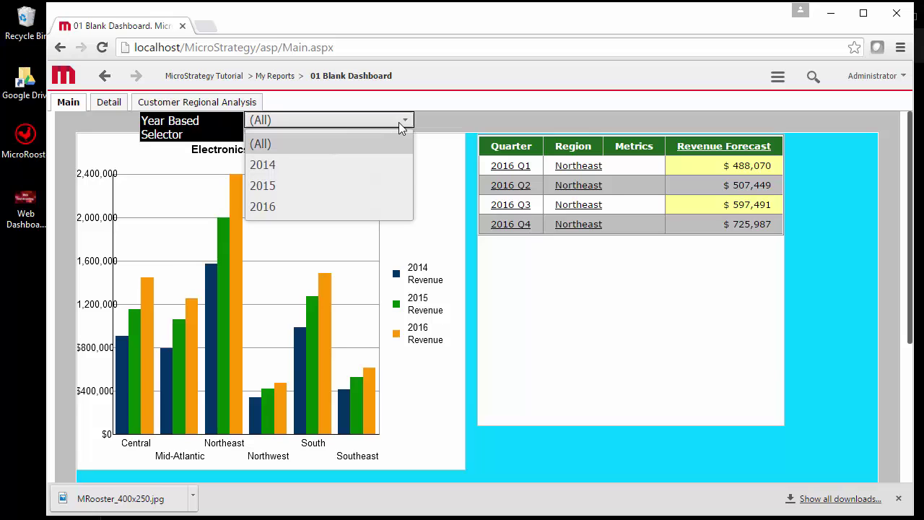
{"action": "left_click", "coordinate": [356, 165]}
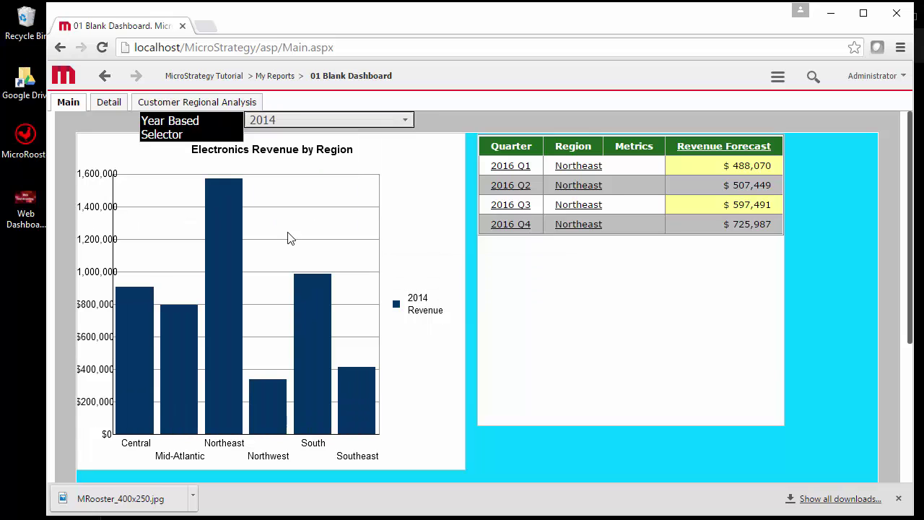
{"action": "left_click", "coordinate": [331, 121]}
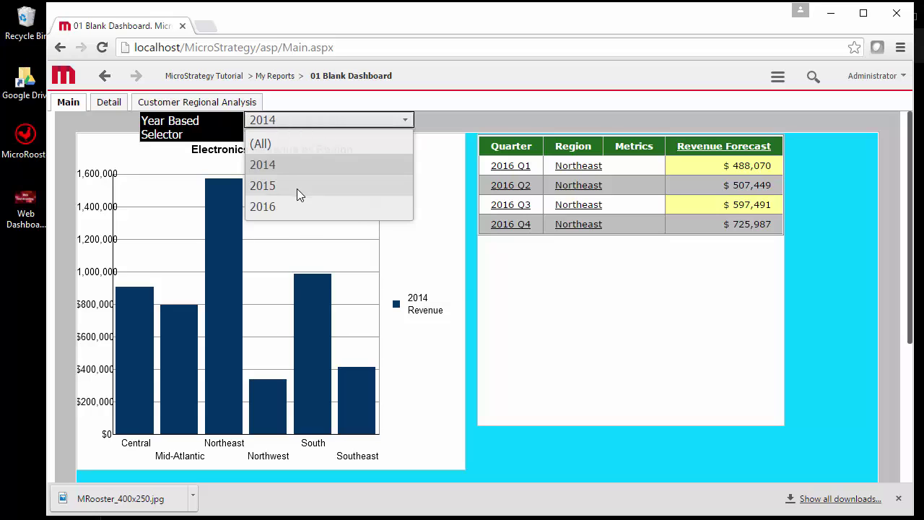
{"action": "left_click", "coordinate": [297, 187]}
{"action": "left_click", "coordinate": [306, 121]}
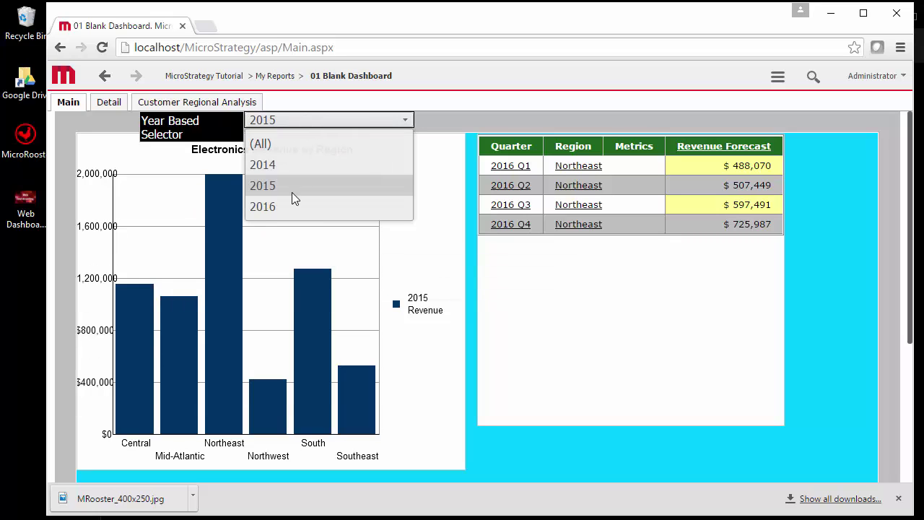
{"action": "left_click", "coordinate": [292, 205]}
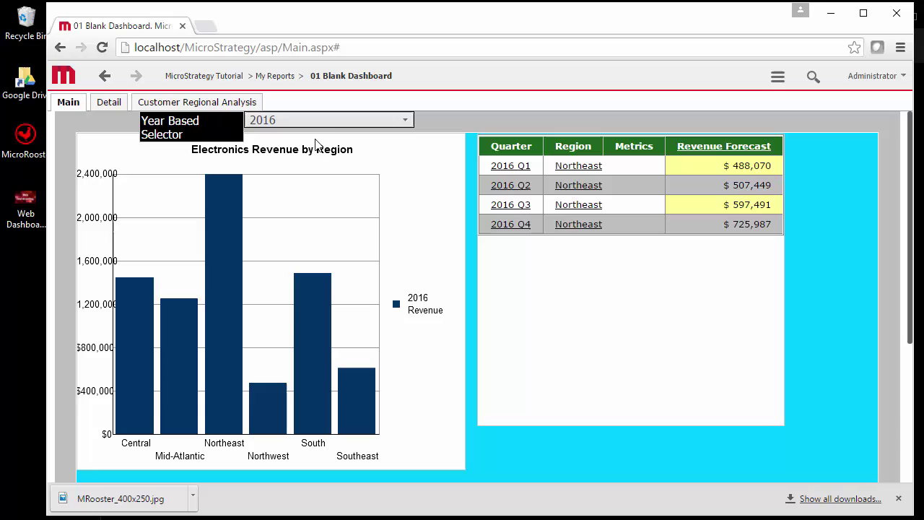
{"action": "left_click", "coordinate": [332, 122]}
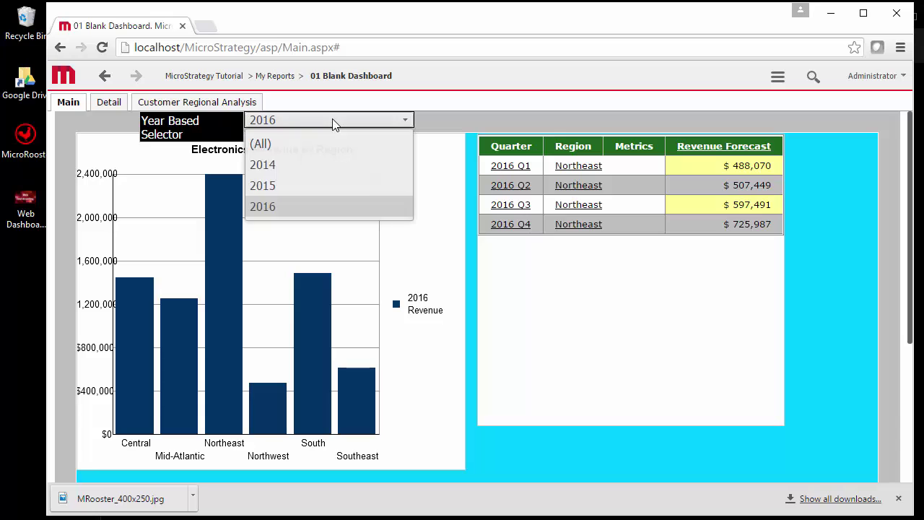
{"action": "left_click", "coordinate": [287, 146]}
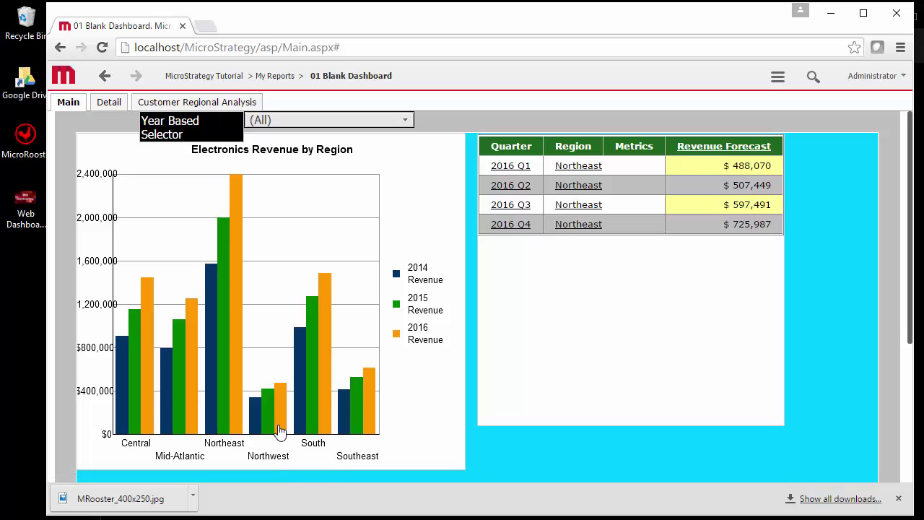
{"action": "left_click", "coordinate": [188, 417]}
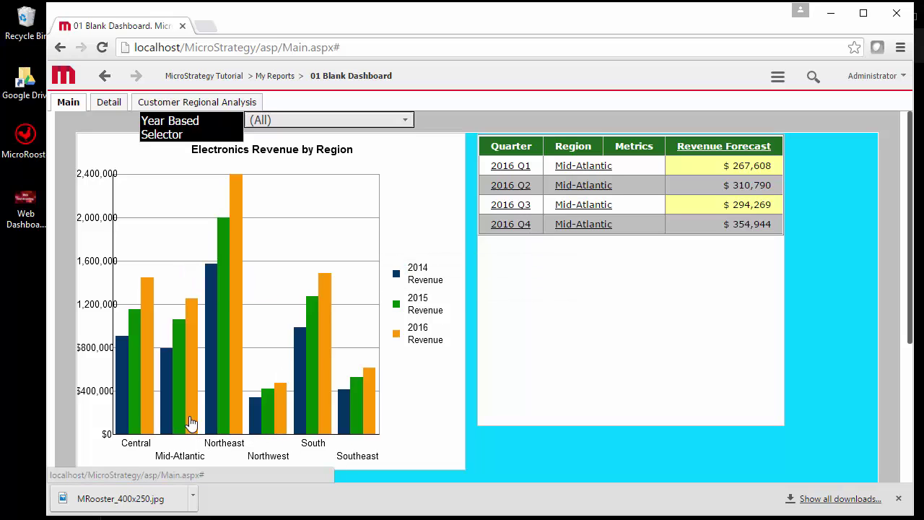
{"action": "left_click", "coordinate": [360, 401]}
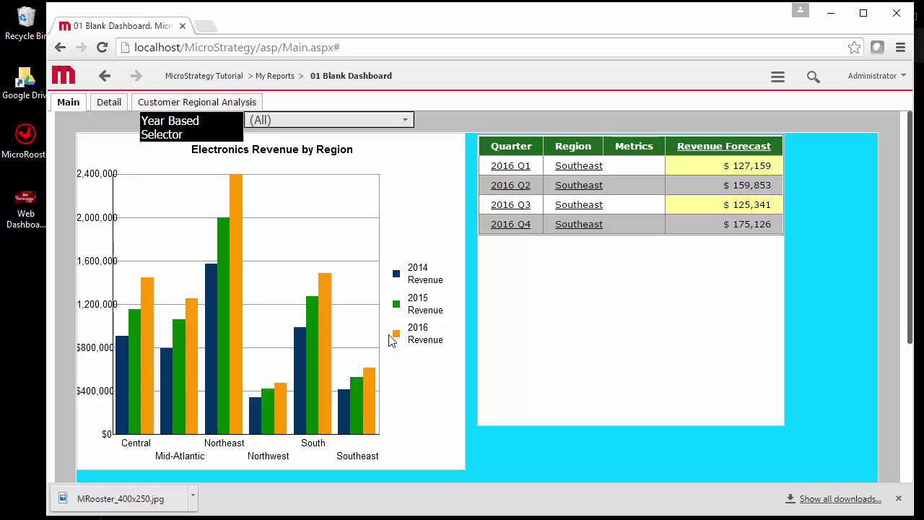
- Save the dashboard over its existing copy and dismiss the success notice
{"action": "left_click", "coordinate": [778, 76]}
{"action": "left_click", "coordinate": [711, 188]}
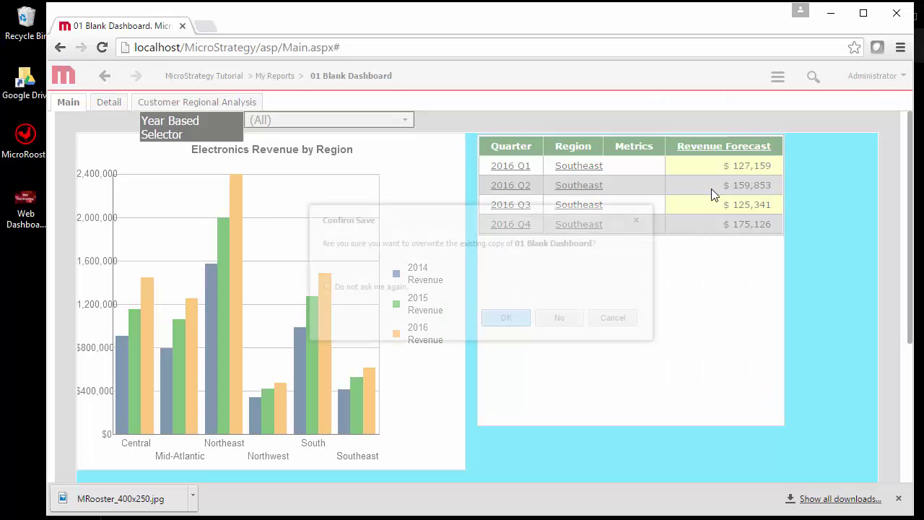
{"action": "left_click", "coordinate": [504, 319]}
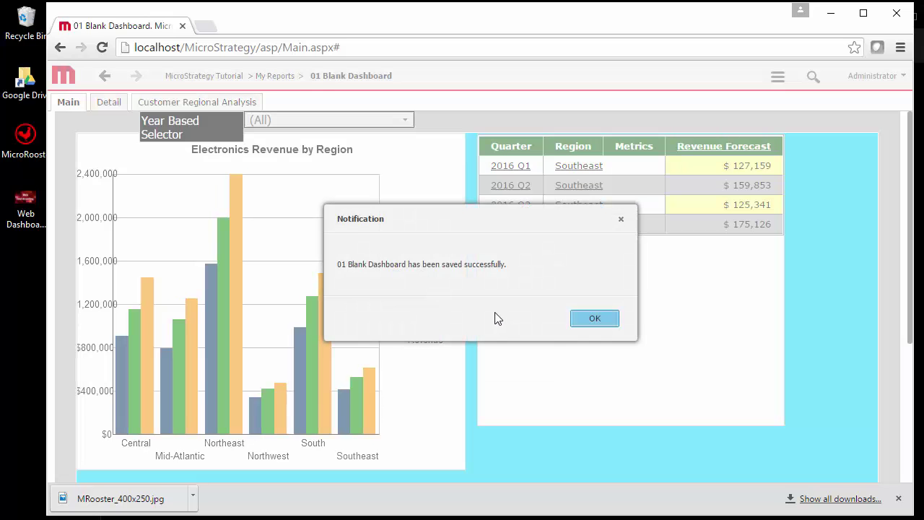
{"action": "left_click", "coordinate": [599, 319]}
- In Developer, rename 01 Blank Dashboard to 'My MicroRooster Web Dashboard'
{"action": "key", "text": "alt+Tab"}
{"action": "left_click", "coordinate": [313, 105]}
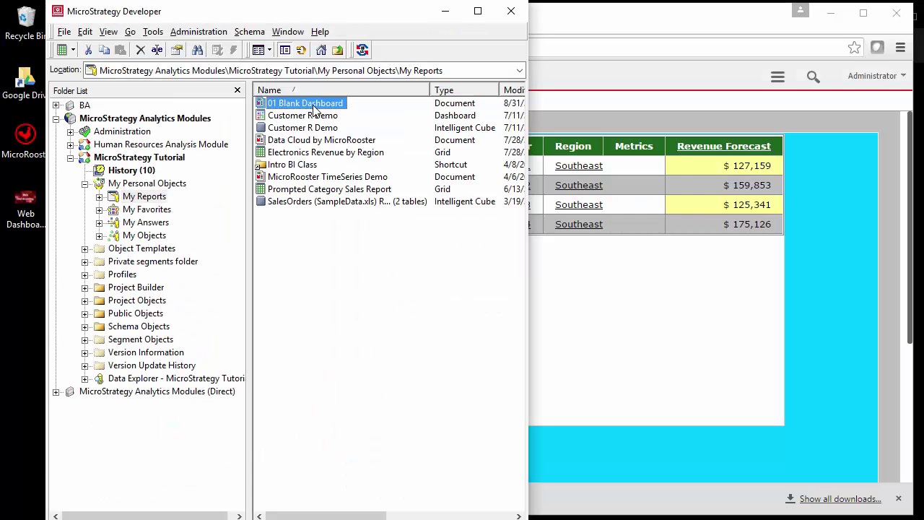
{"action": "right_click", "coordinate": [313, 105]}
{"action": "left_click", "coordinate": [361, 253]}
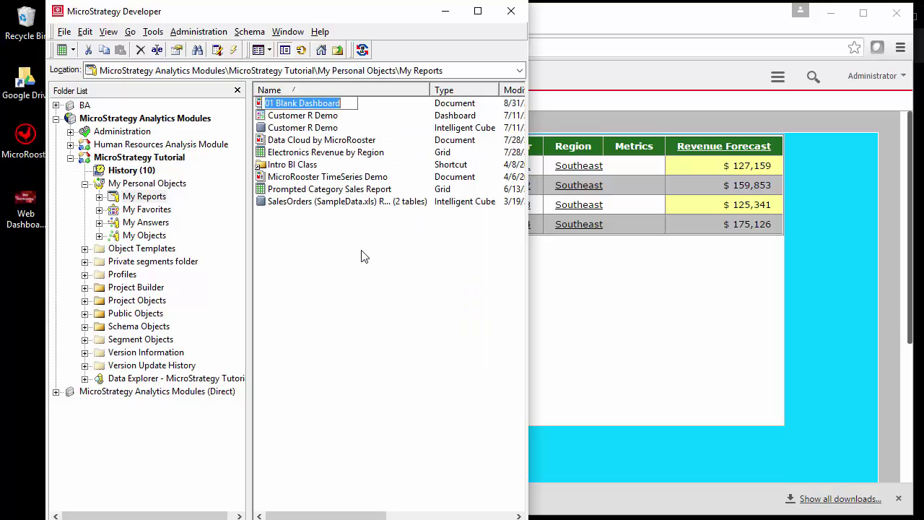
{"action": "type", "text": "My"}
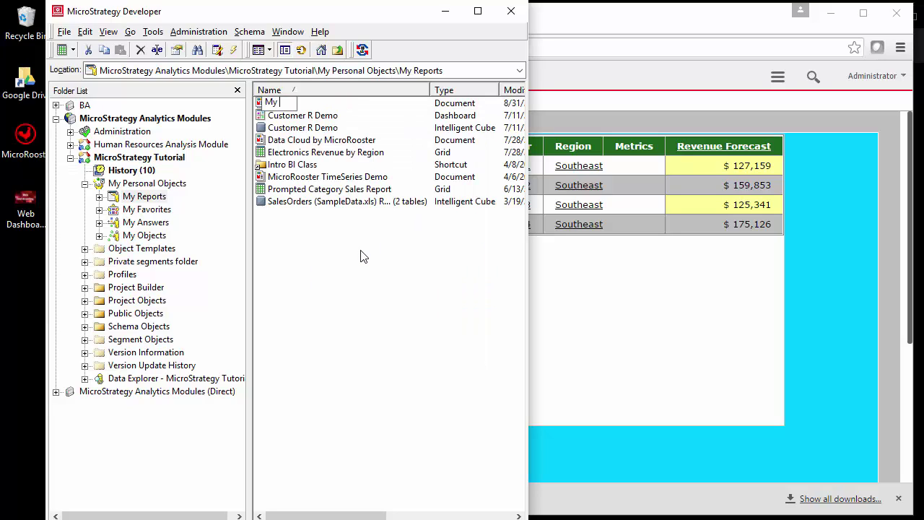
{"action": "type", "text": " MicroRooster Web Dashboard"}
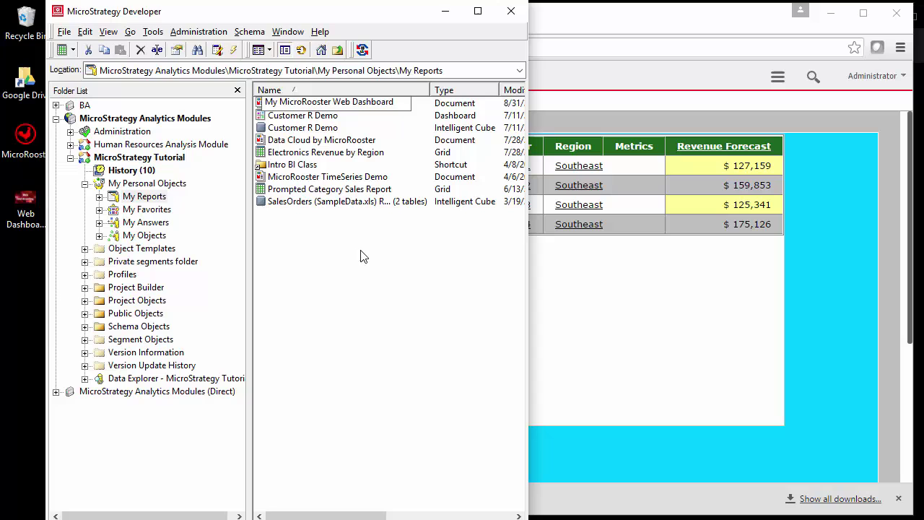
{"action": "left_click", "coordinate": [363, 256]}
{"action": "right_click", "coordinate": [304, 104]}
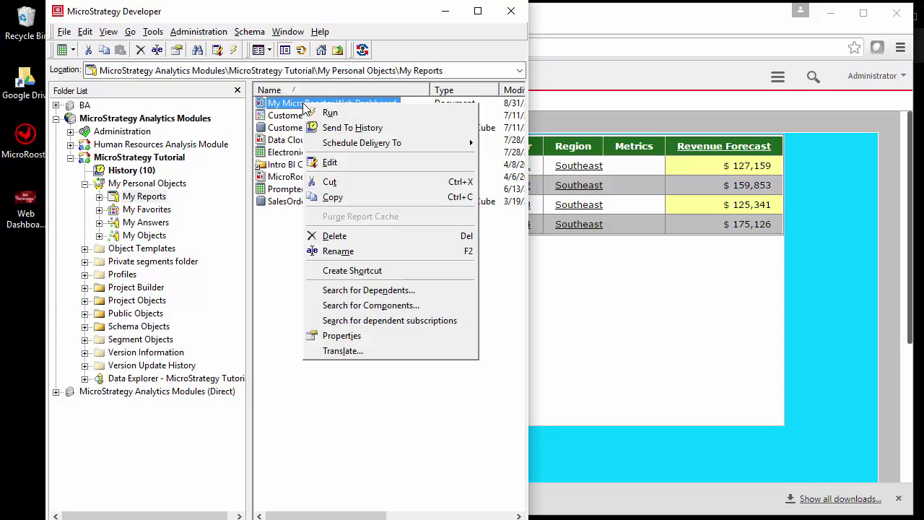
- Edit My MicroRooster Web Dashboard in the Document Editor and select its revenue chart
{"action": "left_click", "coordinate": [323, 160]}
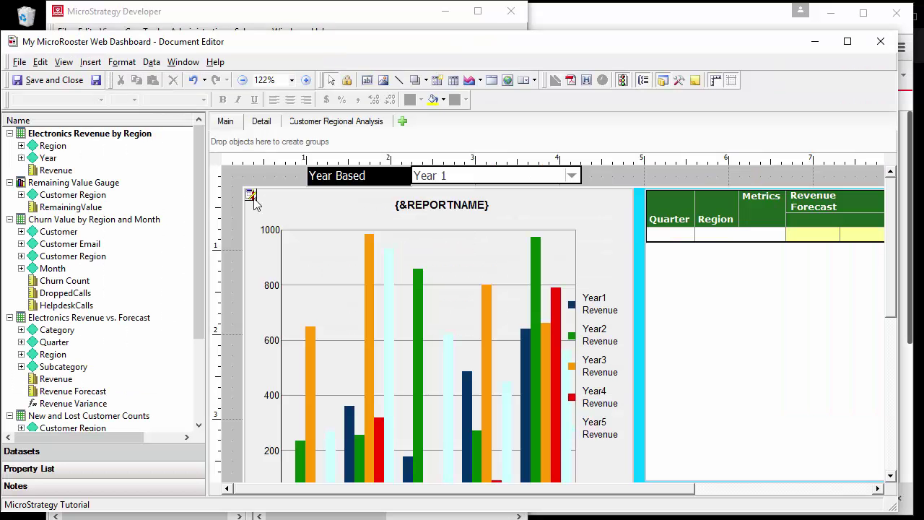
{"action": "left_click", "coordinate": [289, 223]}
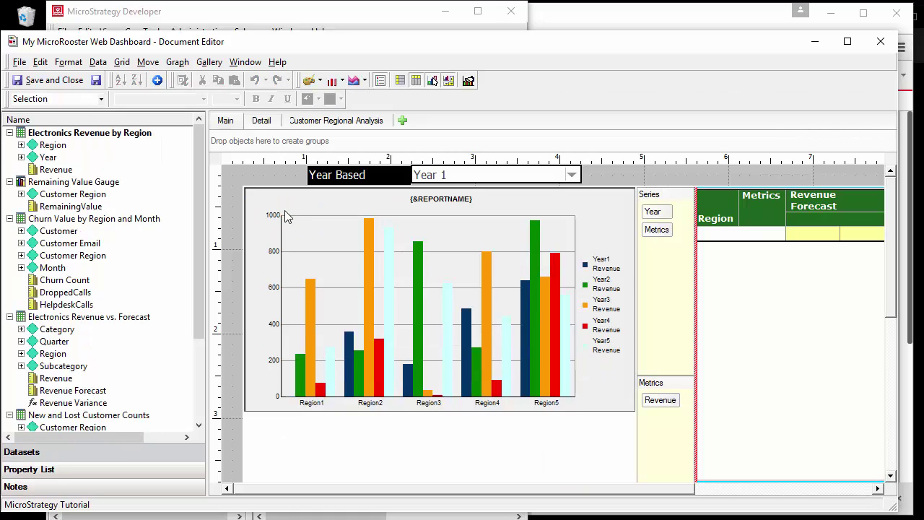